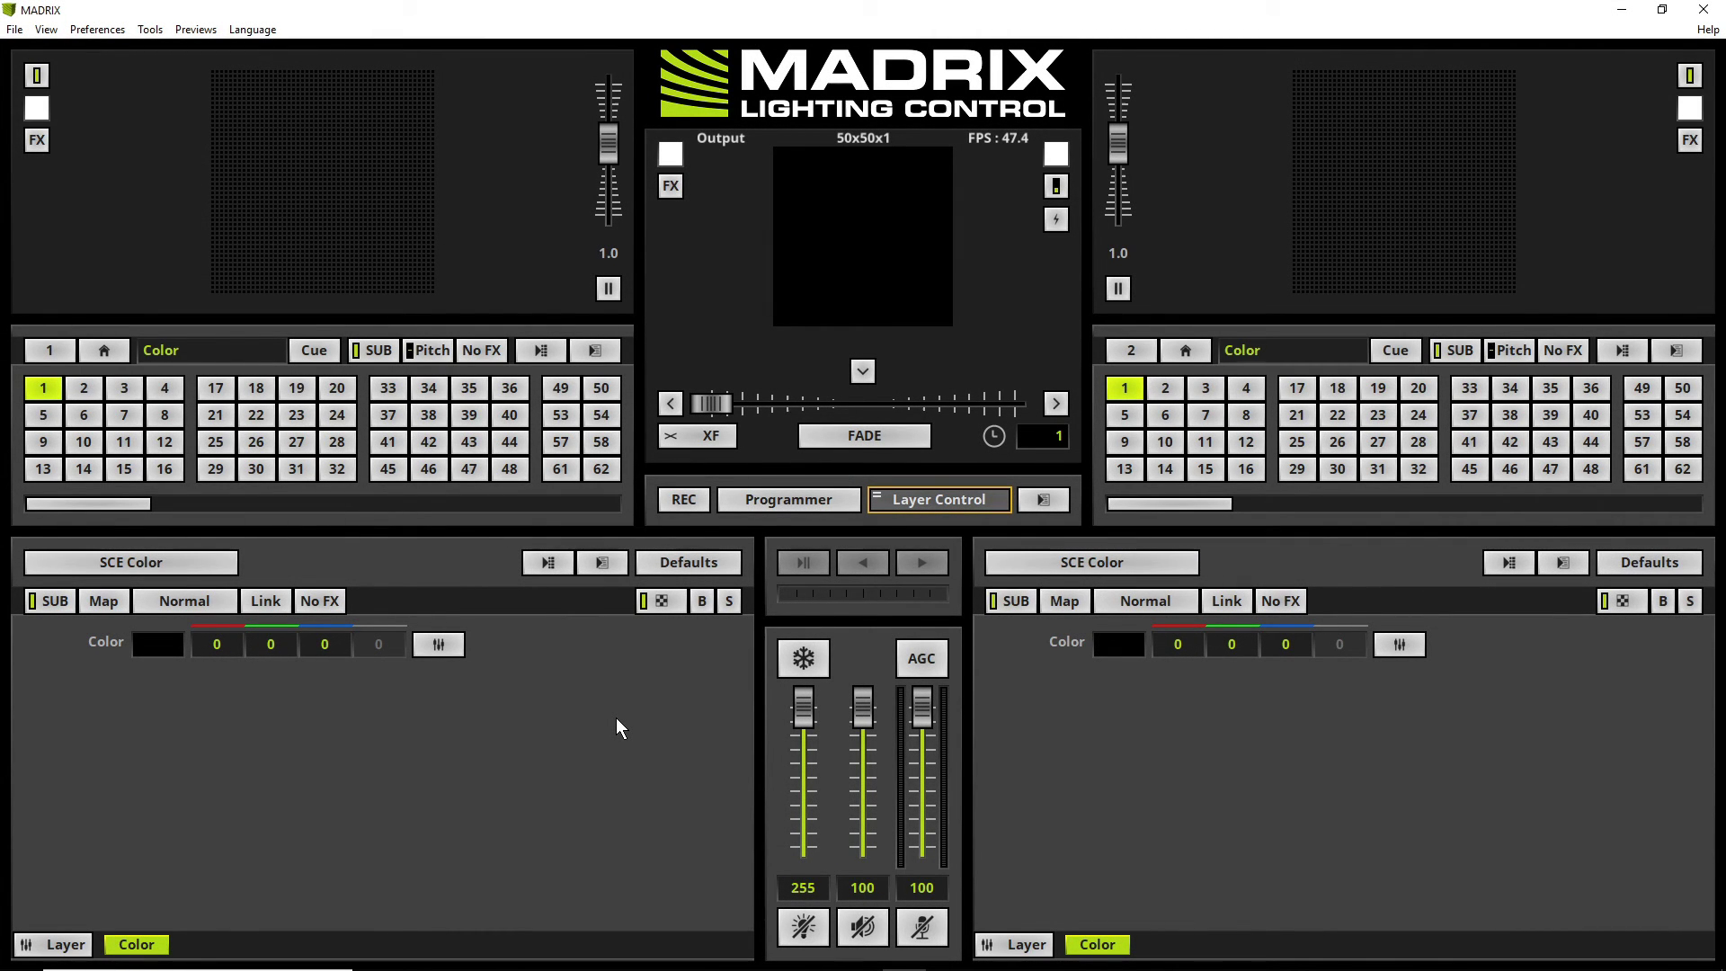
- Open the Patch Editor from Preferences and start a new, empty patch, discarding the current one
left_click(94, 31)
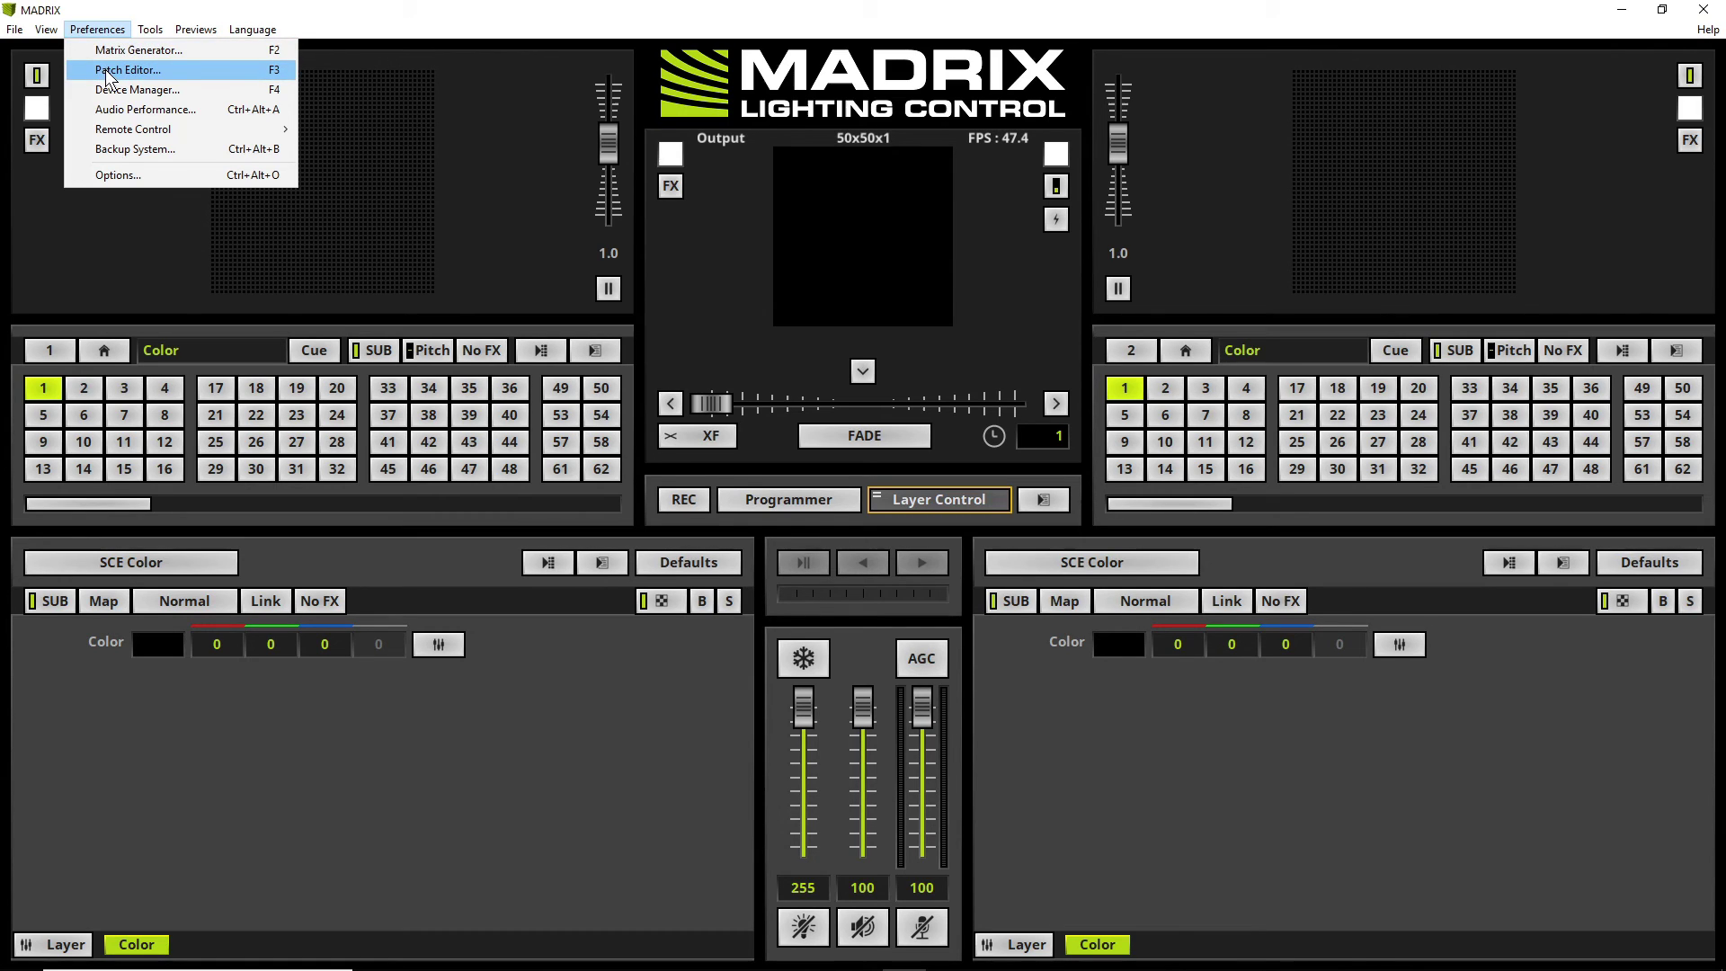
left_click(106, 70)
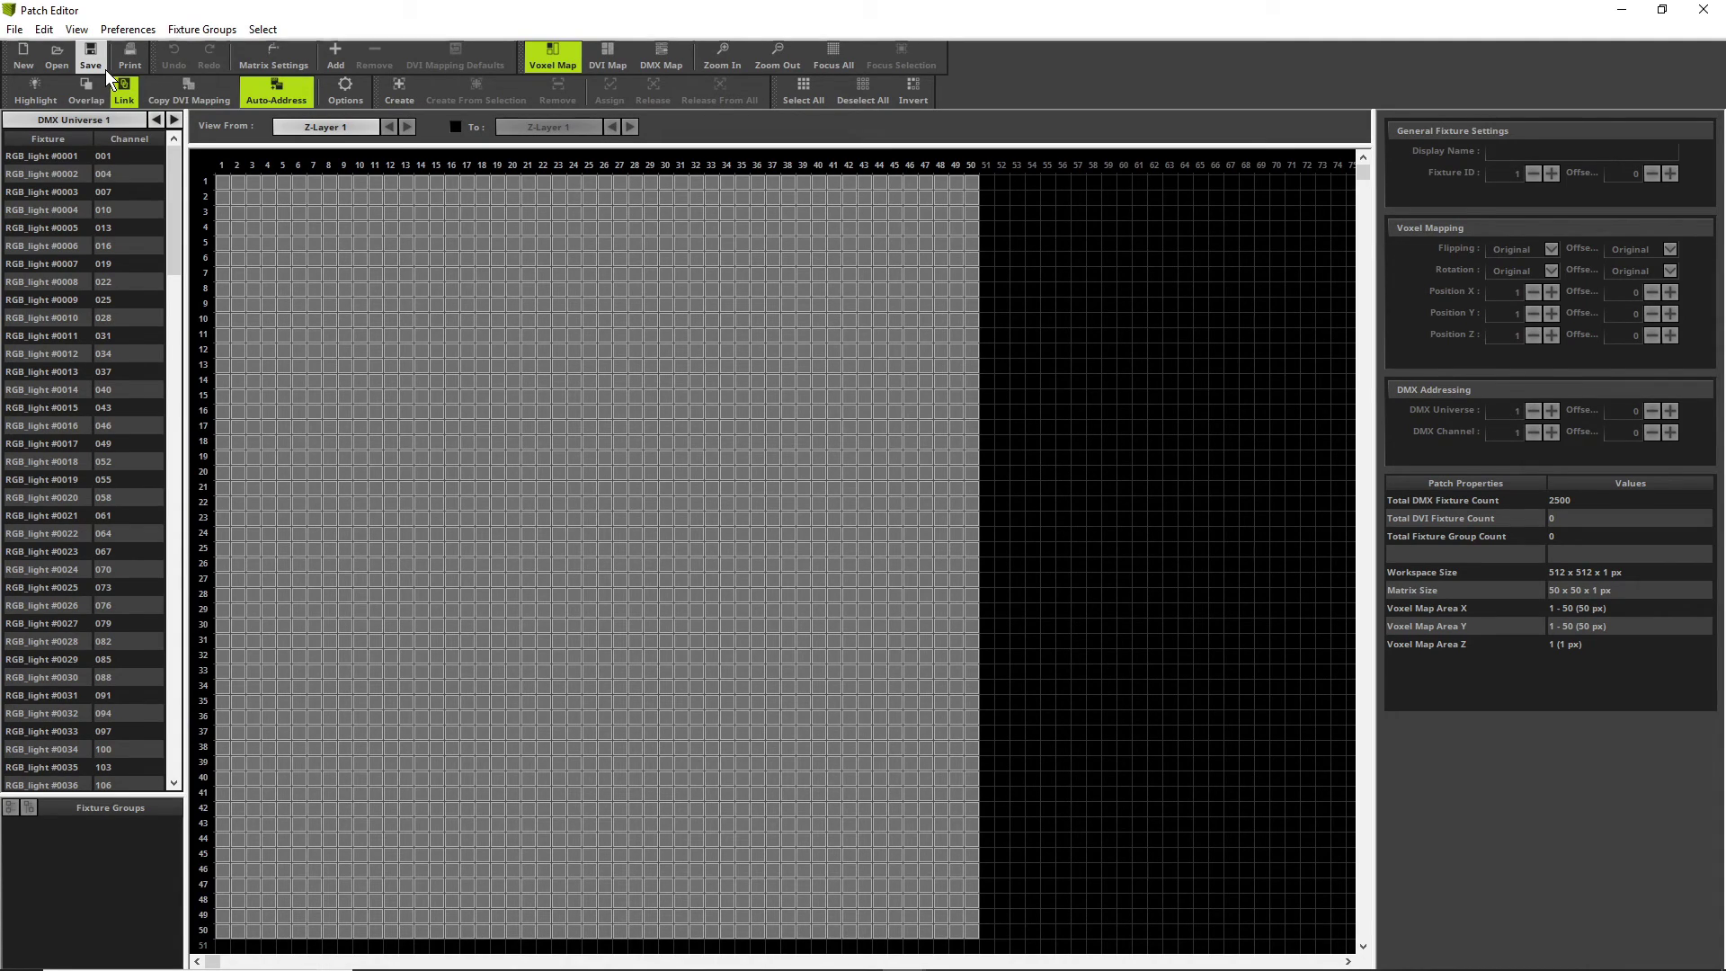
left_click(24, 50)
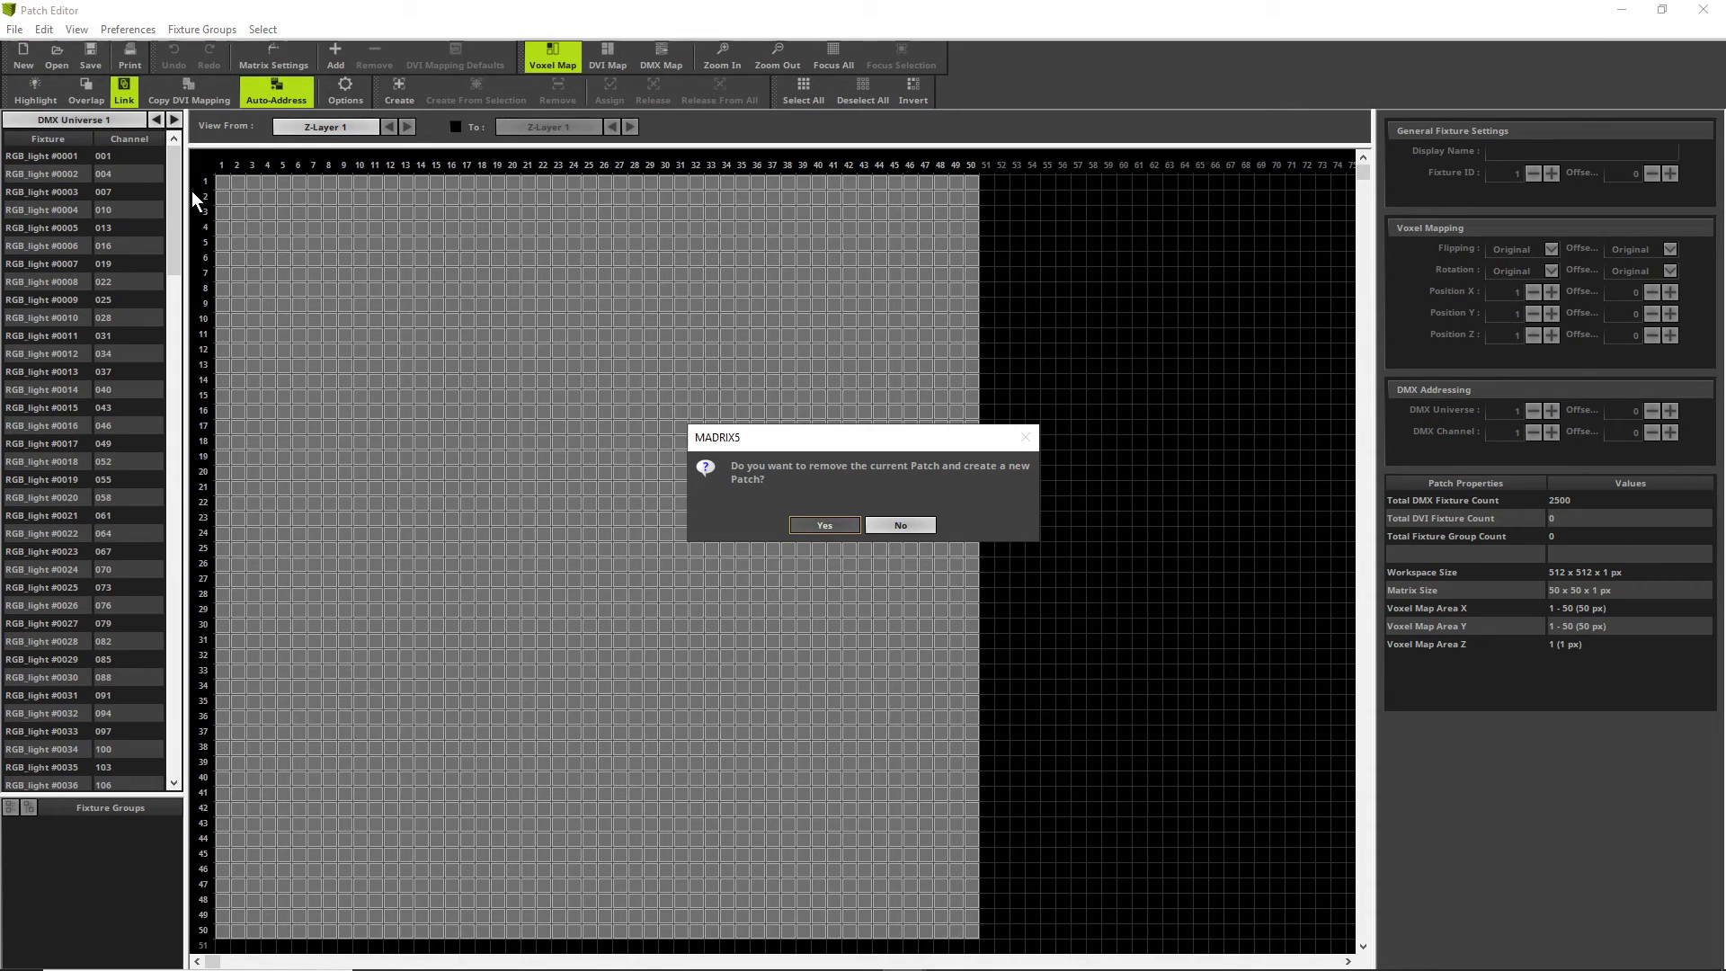
left_click(813, 525)
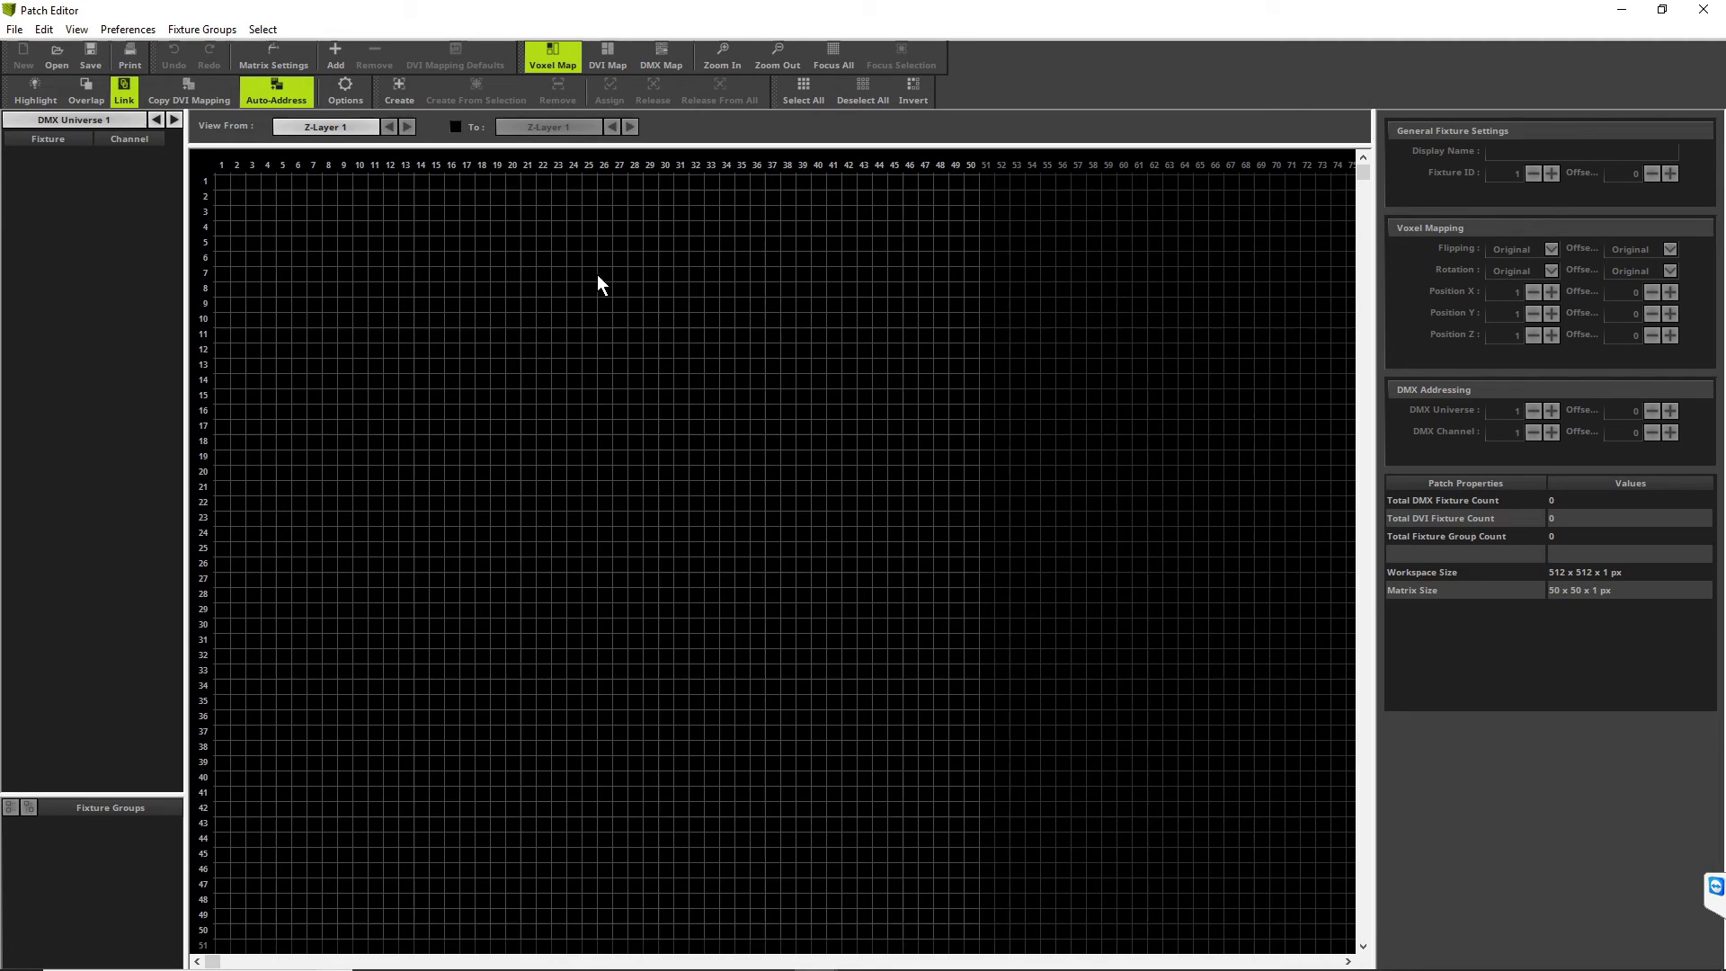
- Add a DVI-protocol !generic DVI 8x16 RGB fixture at start position 1,1
left_click(342, 56)
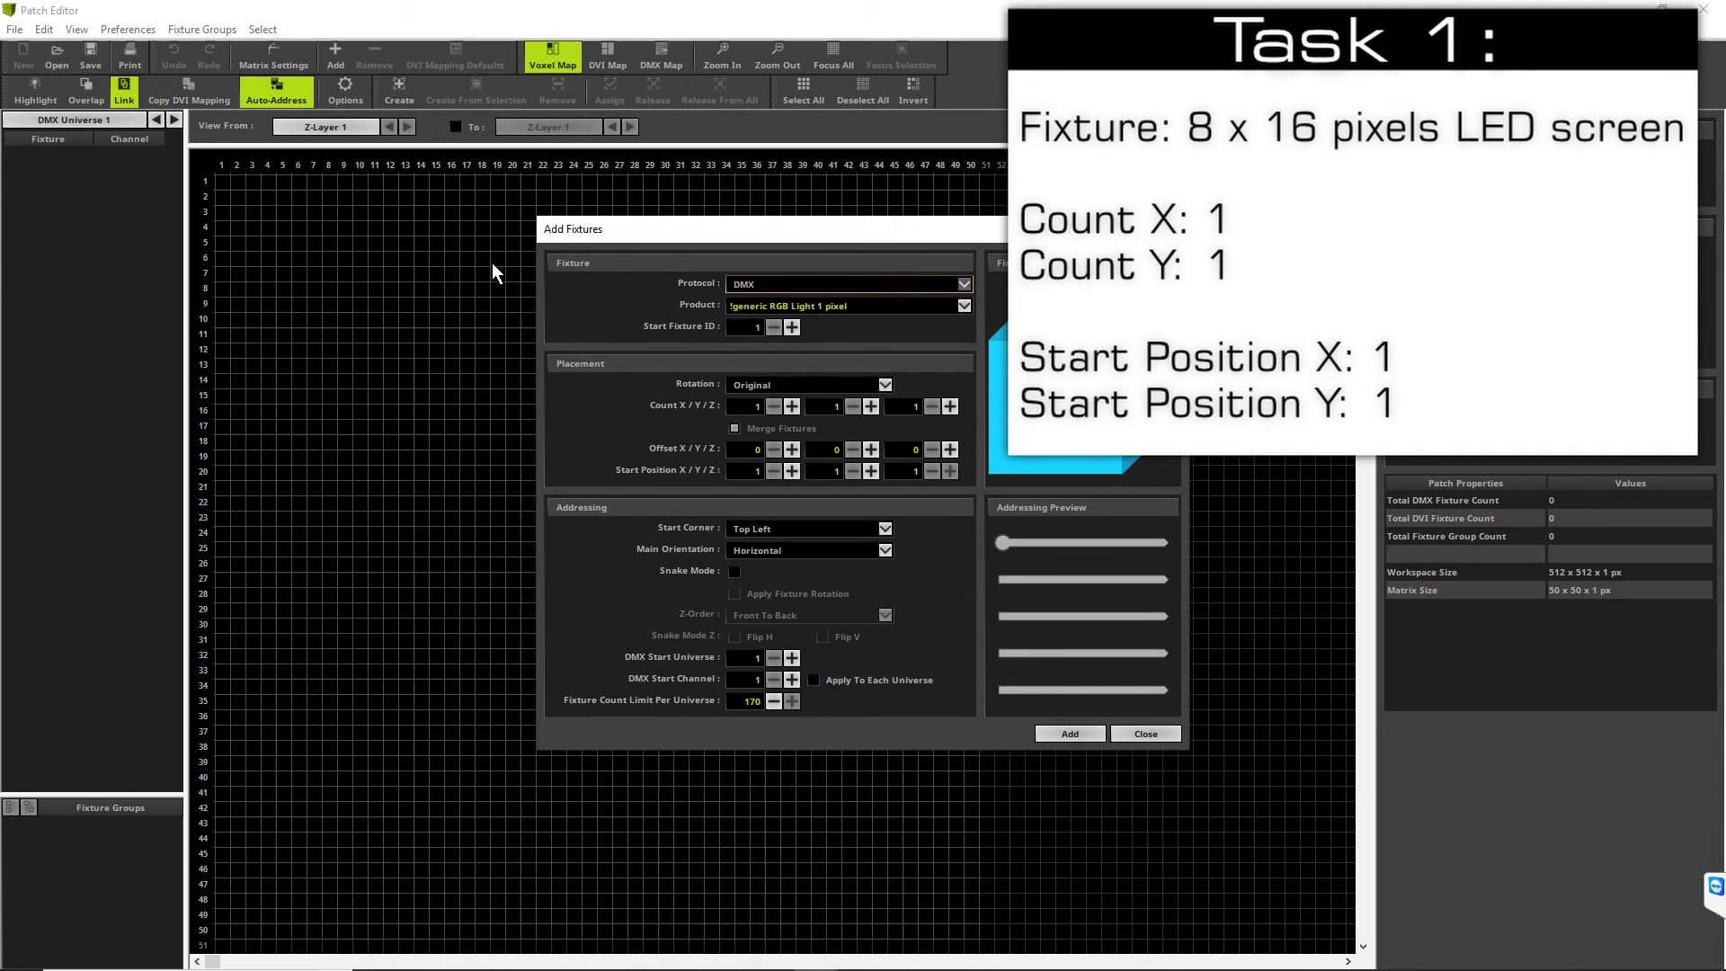
left_click(743, 286)
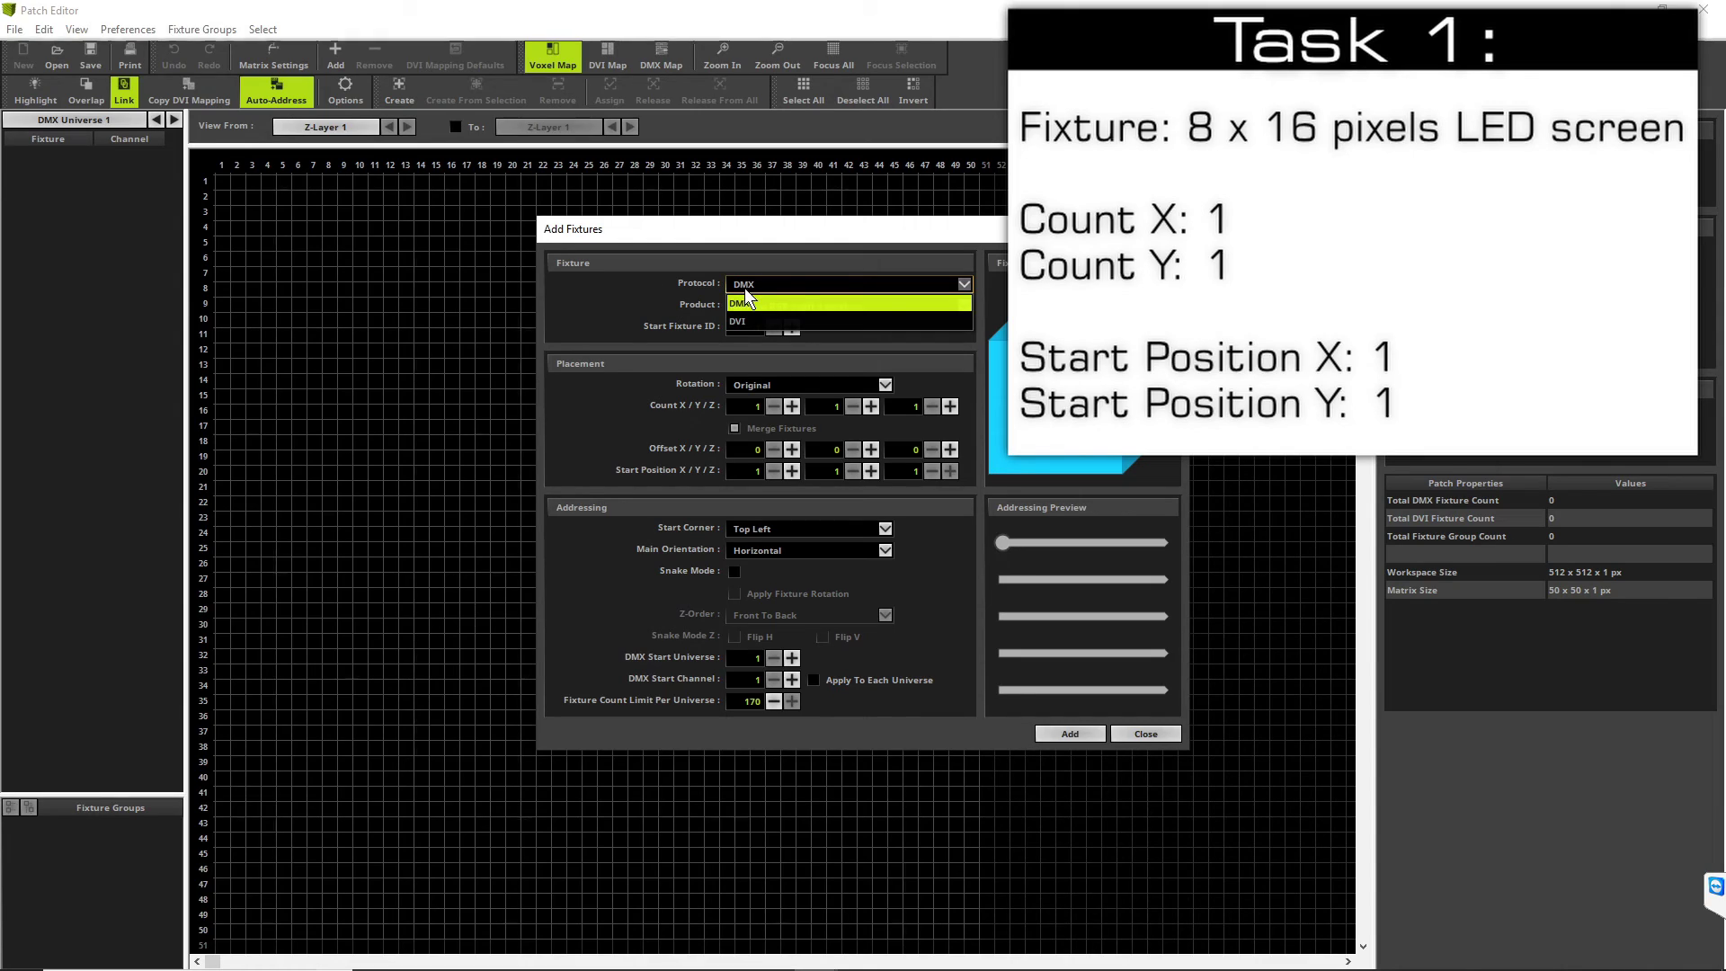
left_click(743, 320)
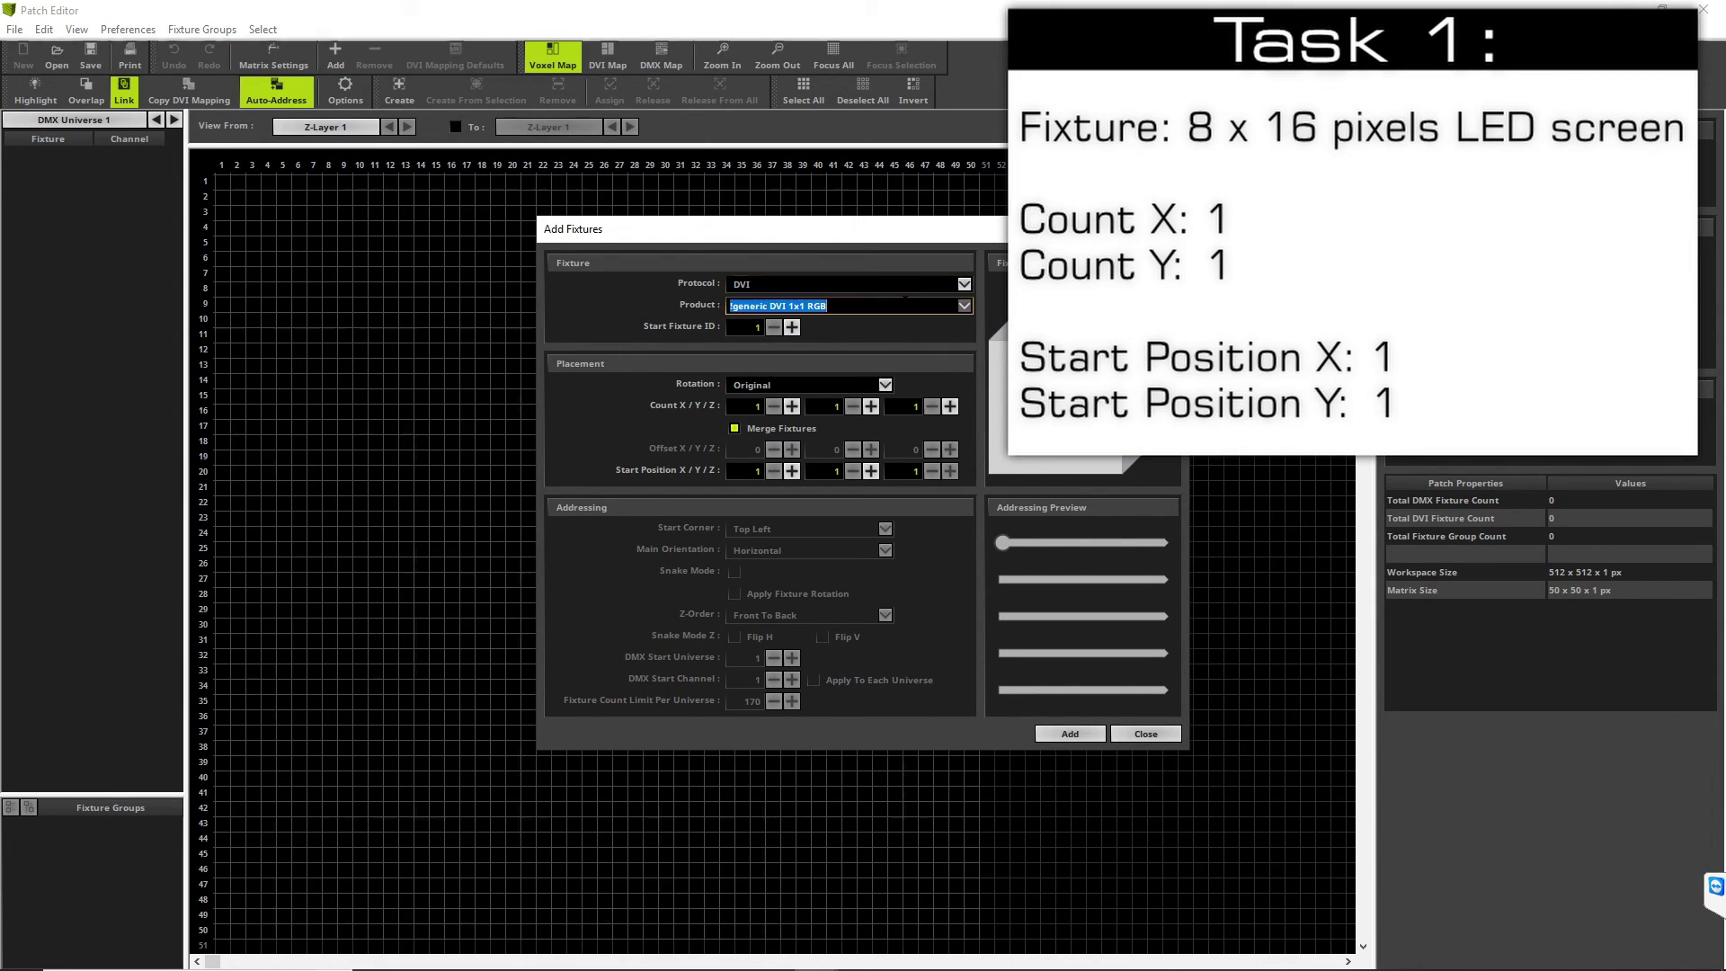
left_click(965, 306)
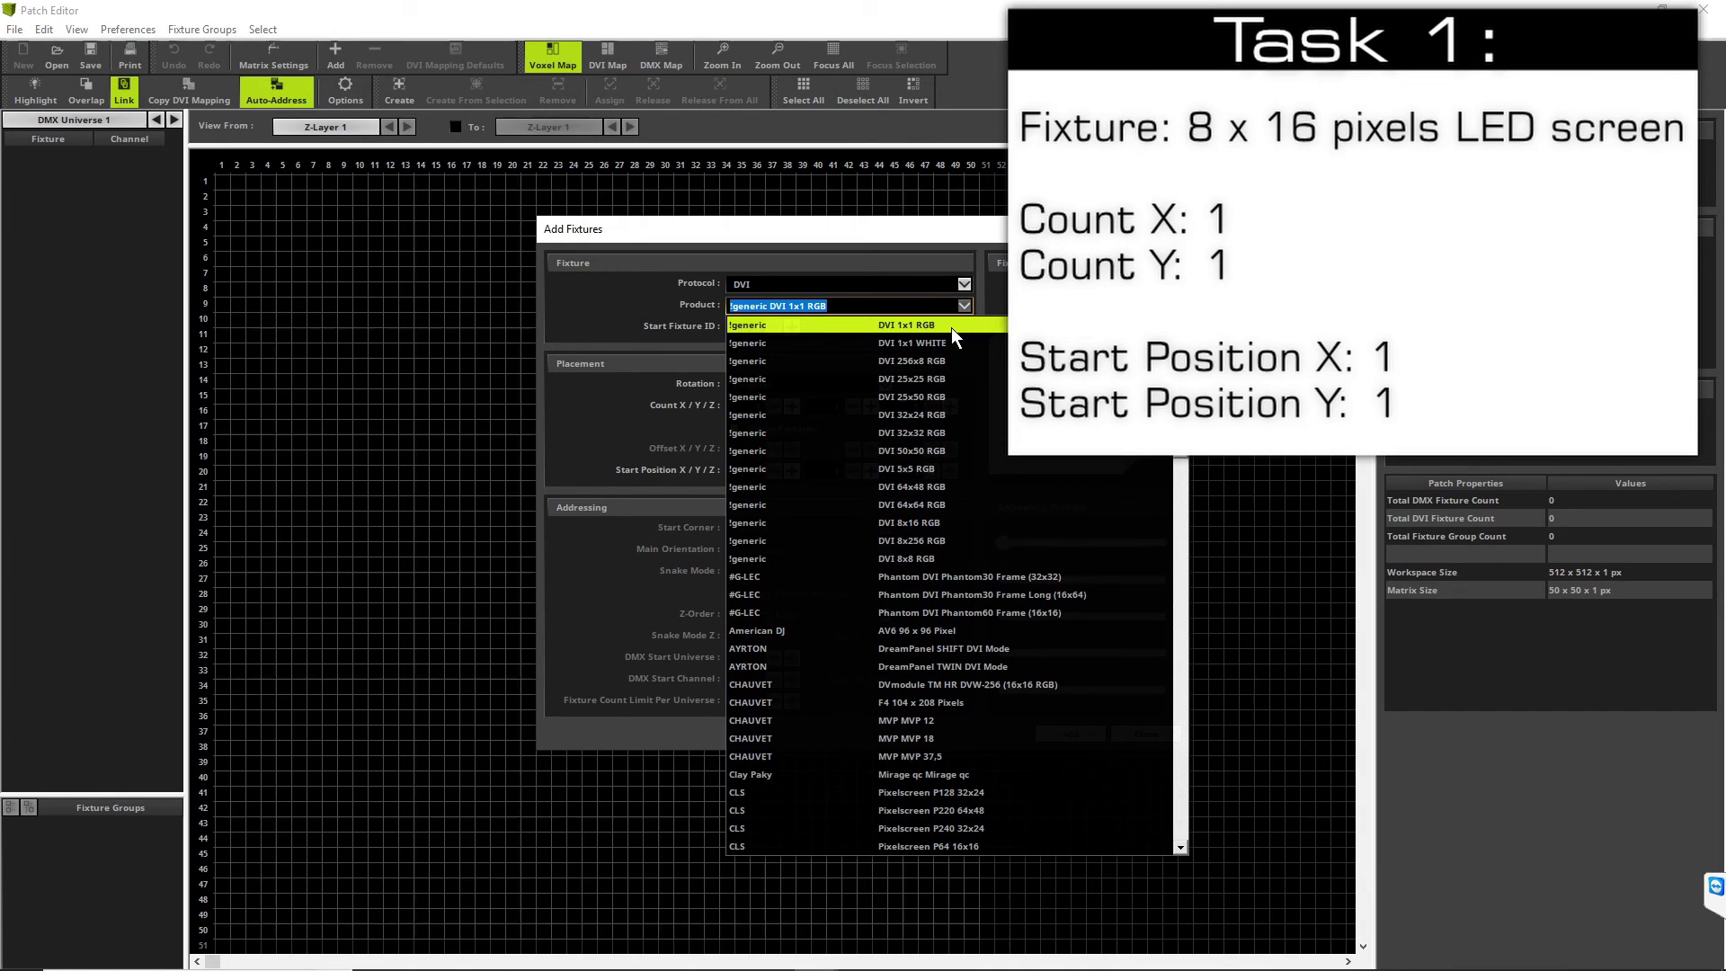
left_click(923, 527)
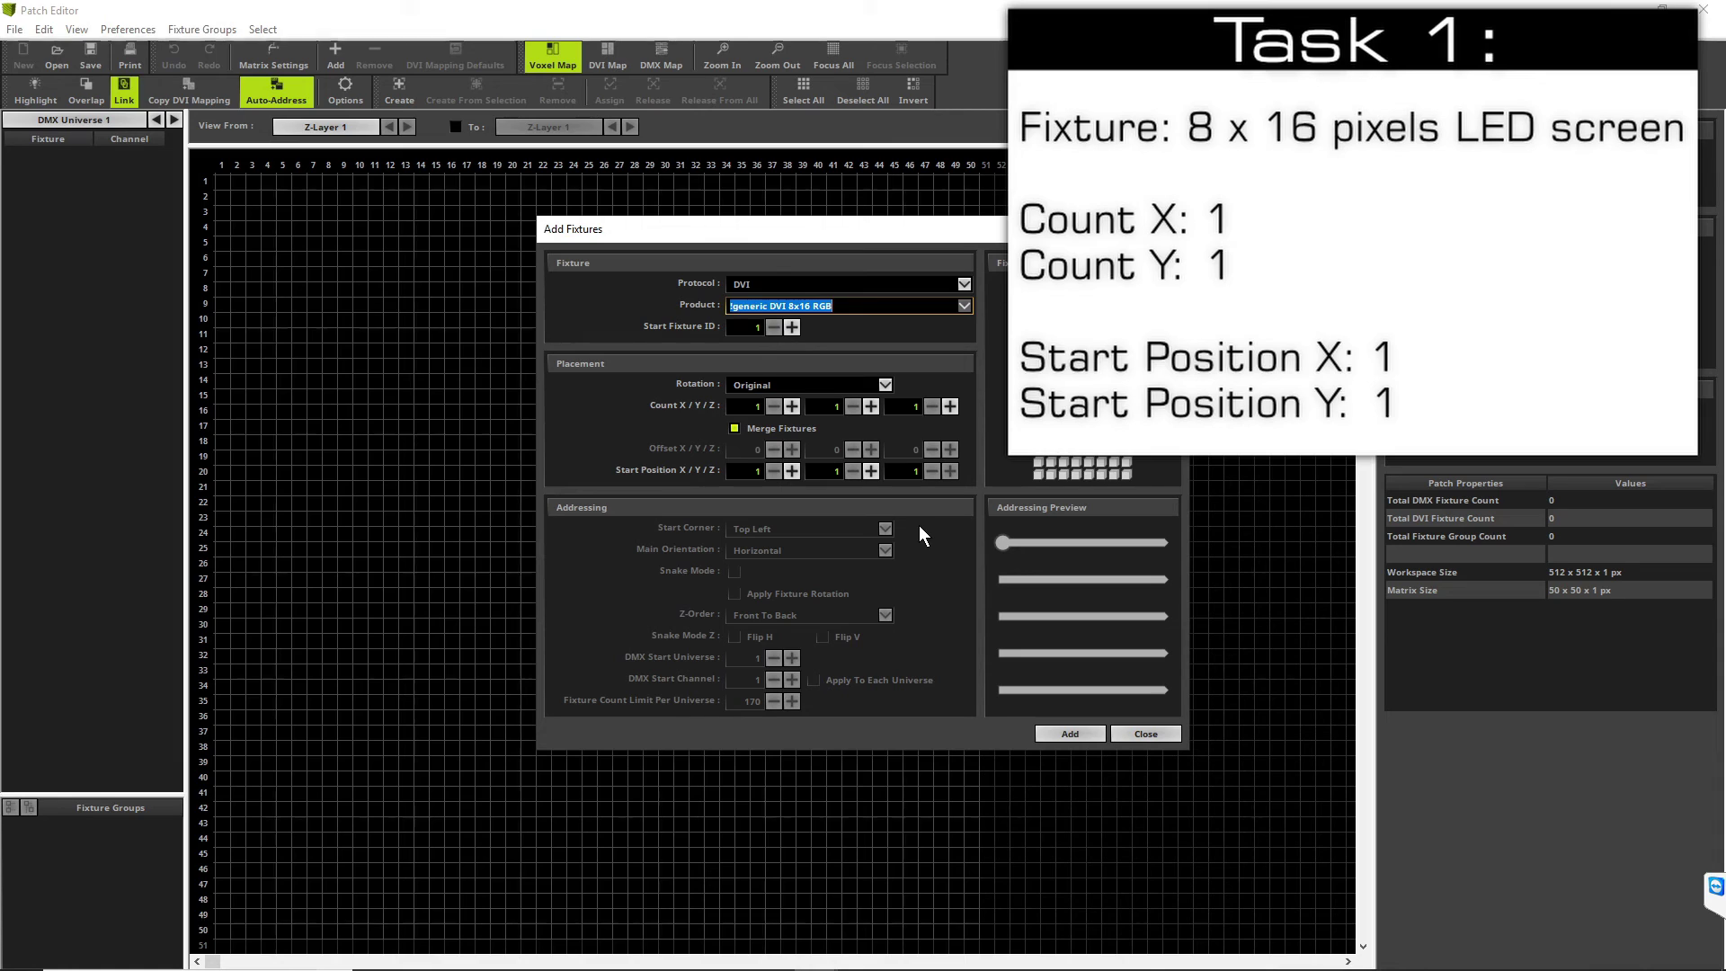
left_click(1068, 733)
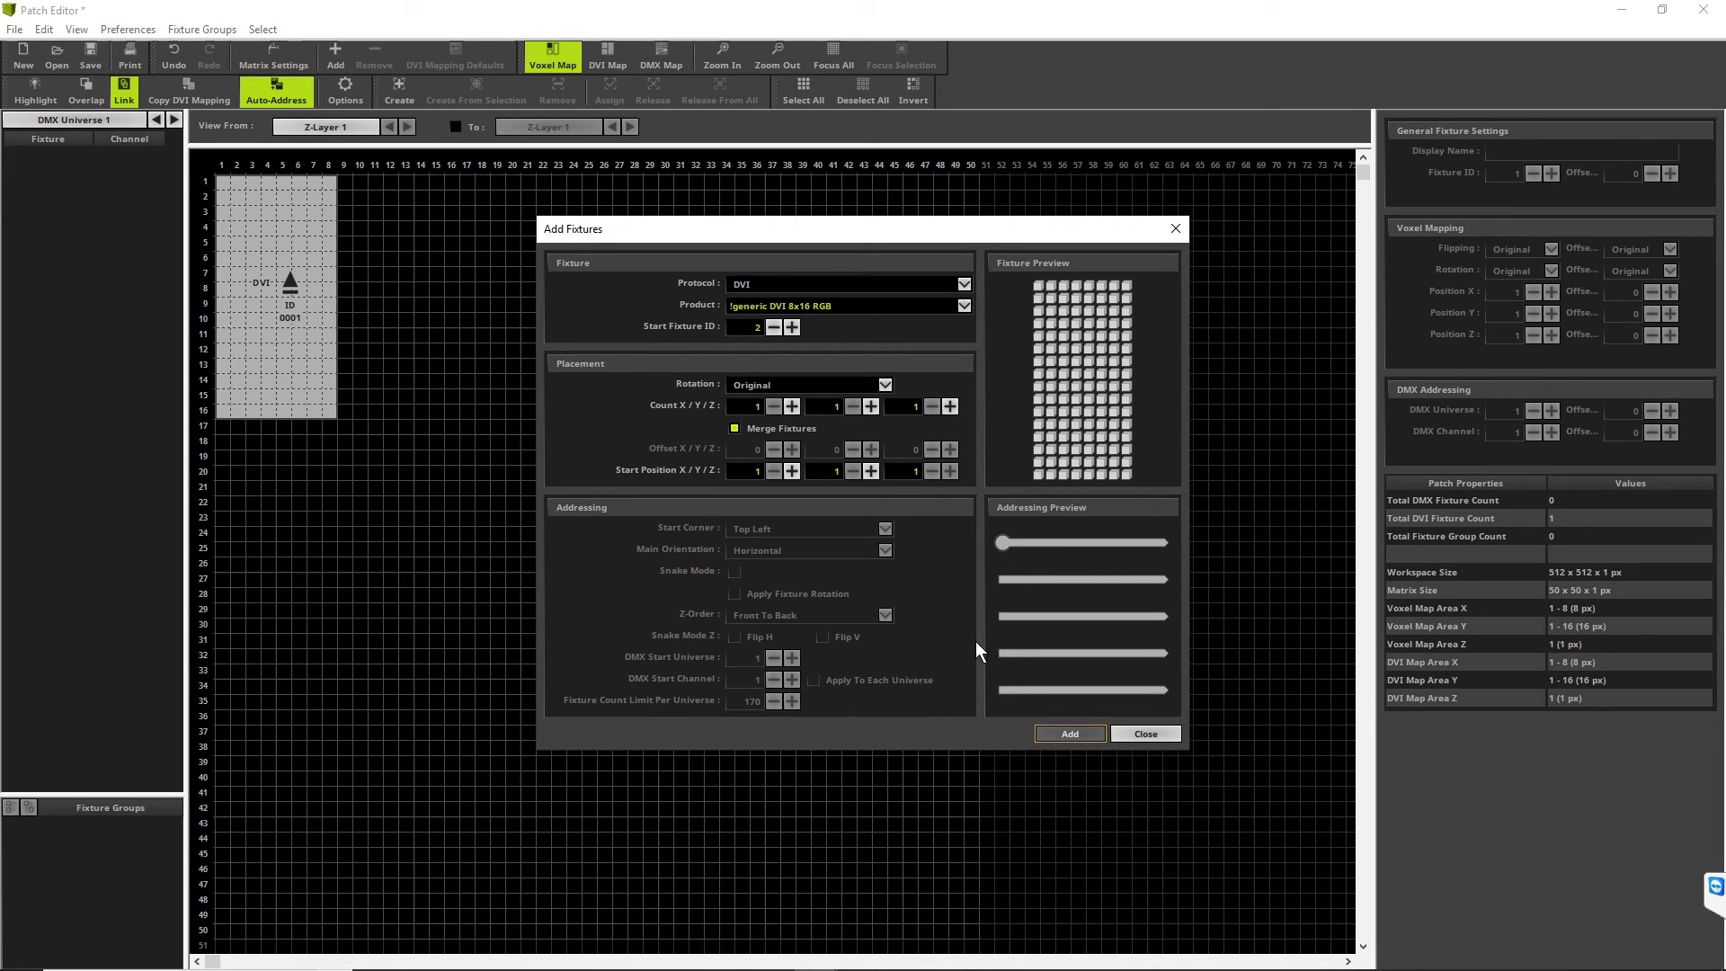
- Add a !generic DVI 25x25 RGB fixture at start position X 9, Y 1
left_click(964, 310)
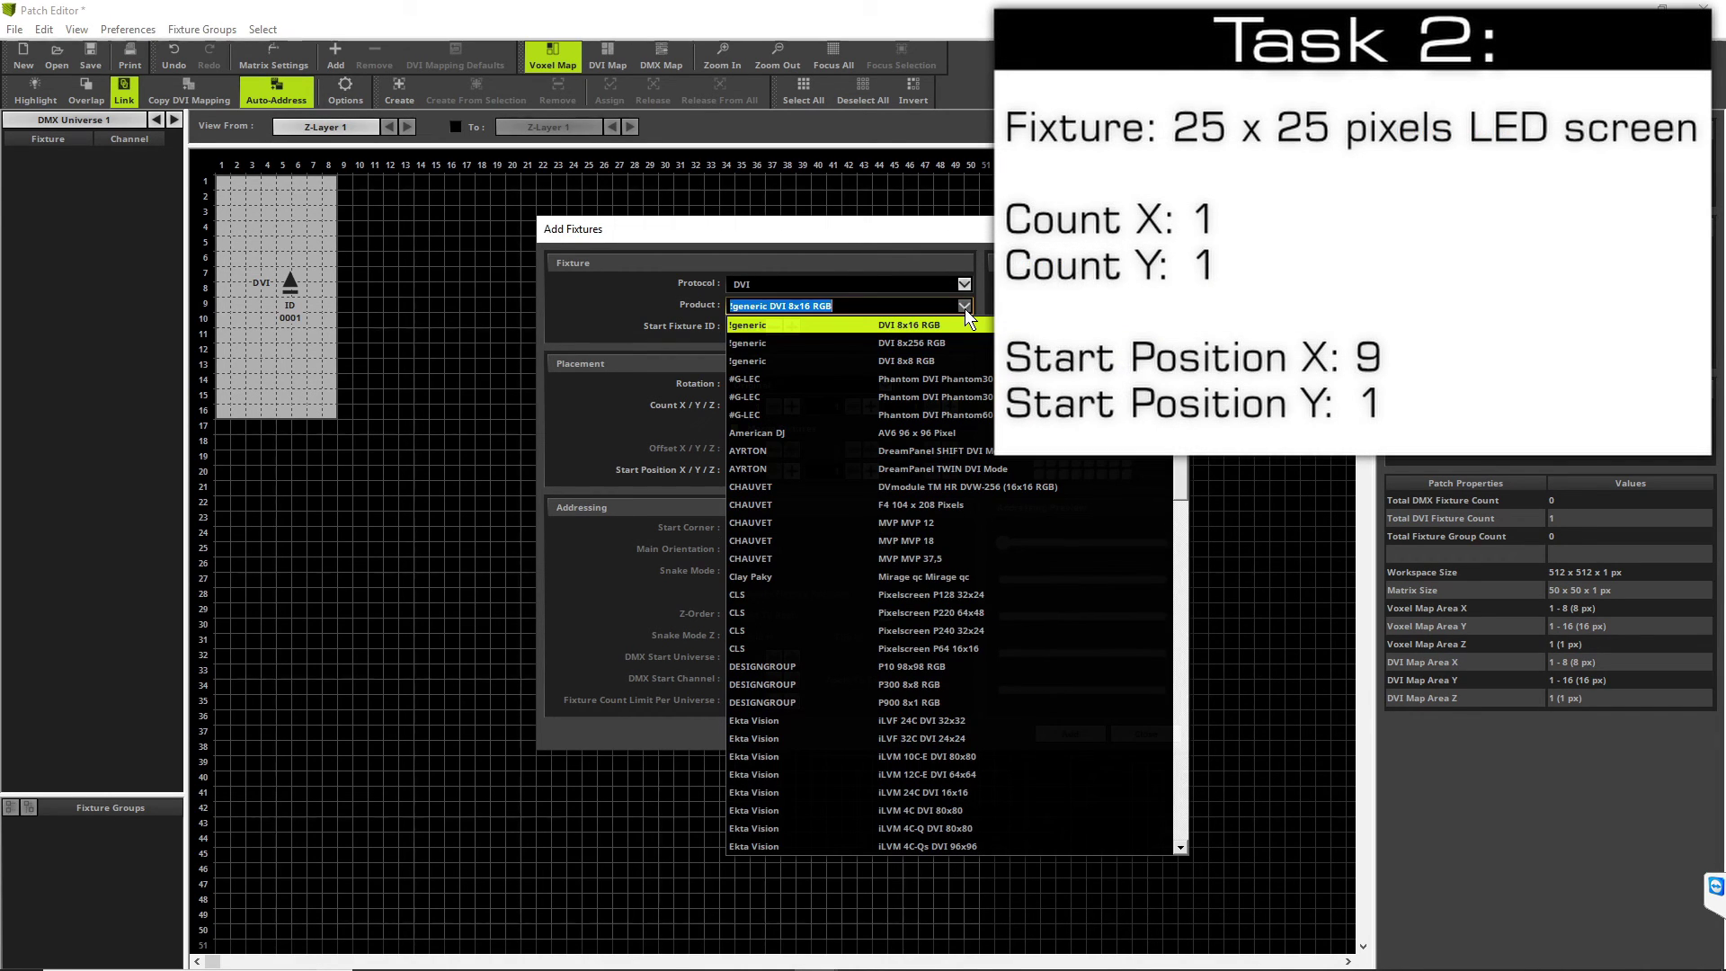
scroll(953, 392, "up", 4)
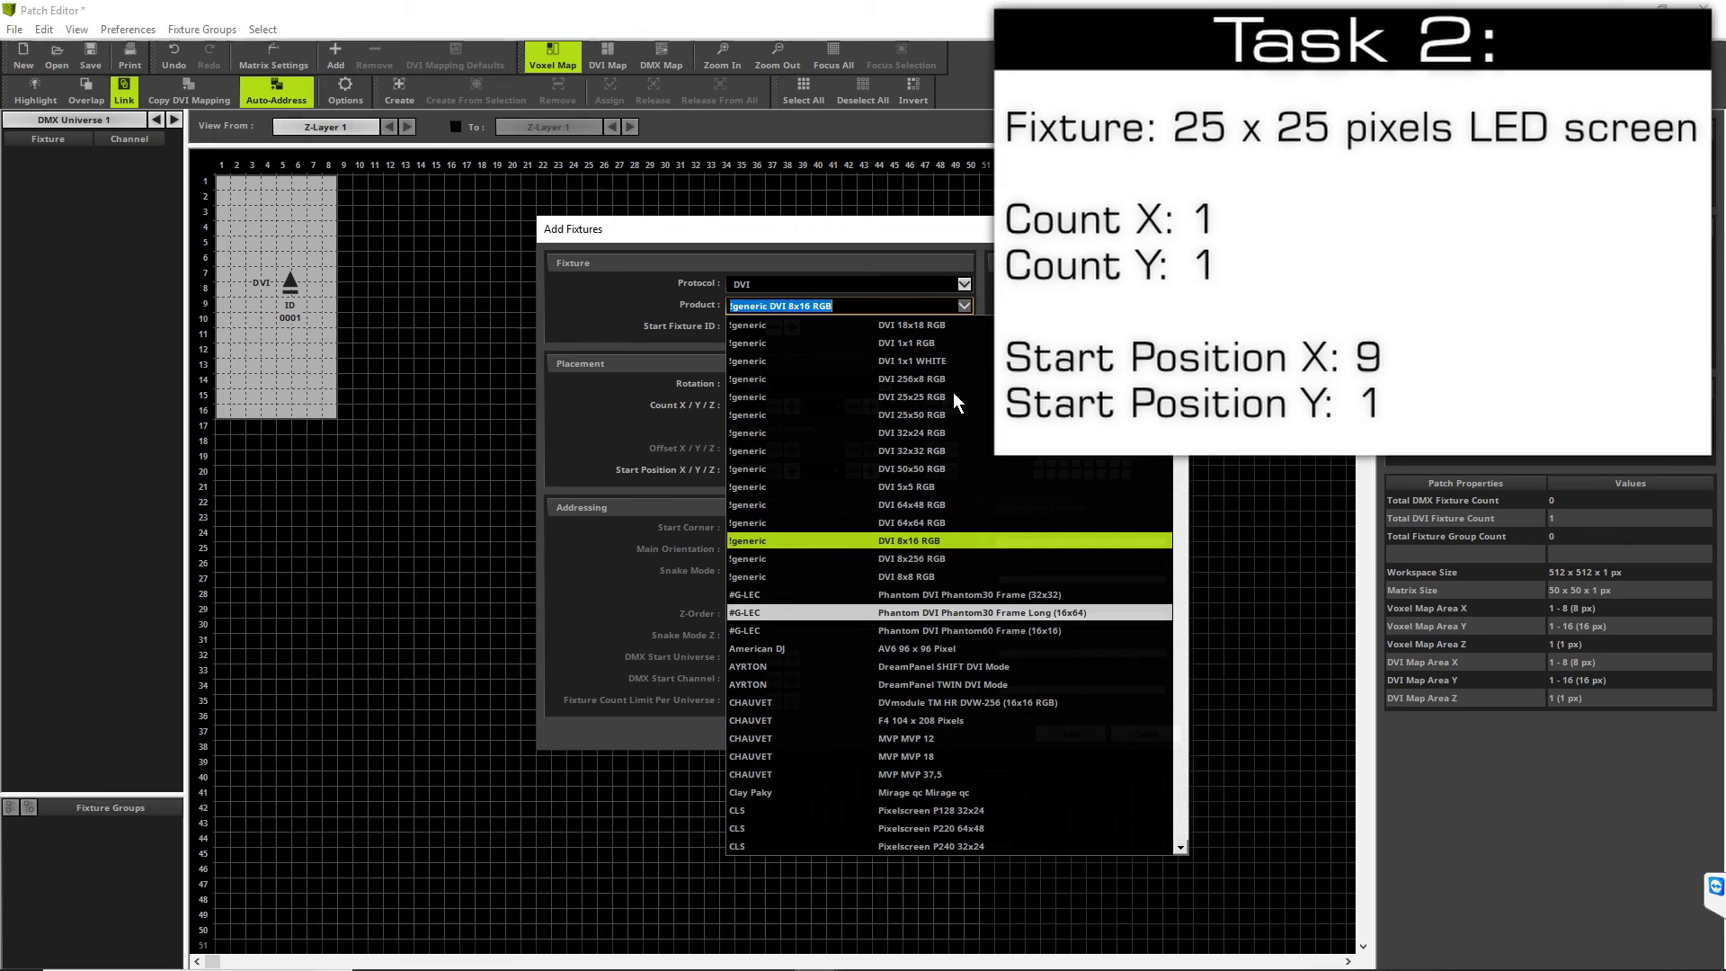
left_click(946, 398)
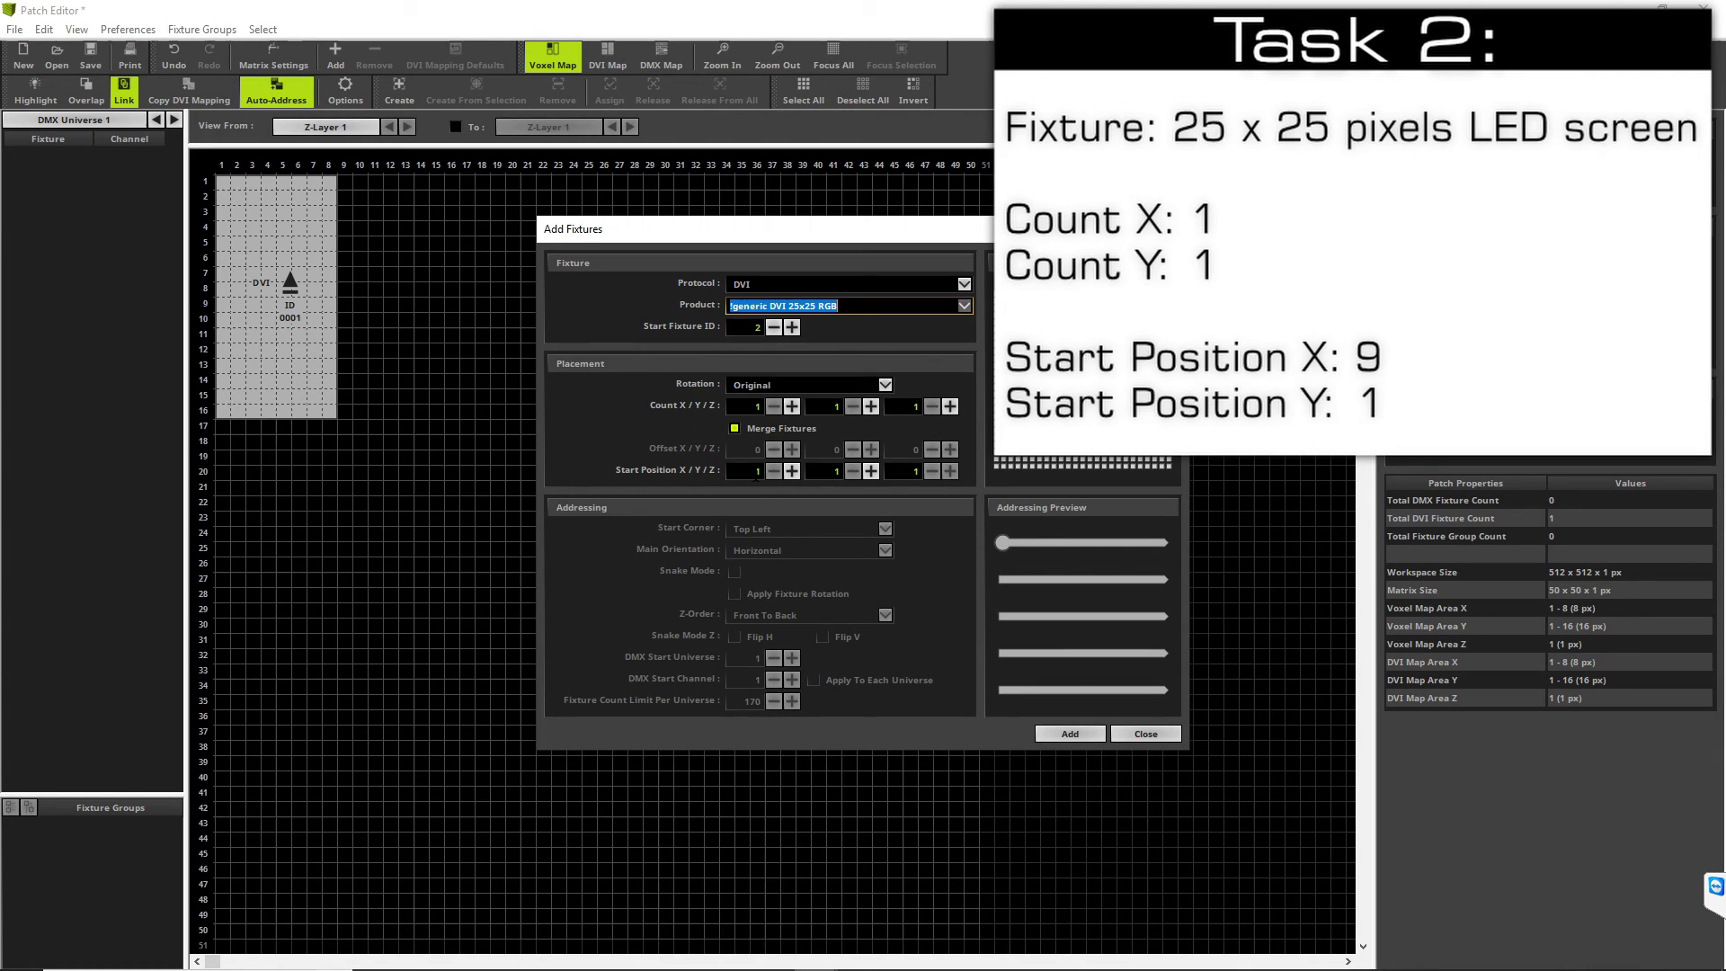
left_click(756, 475)
type("9")
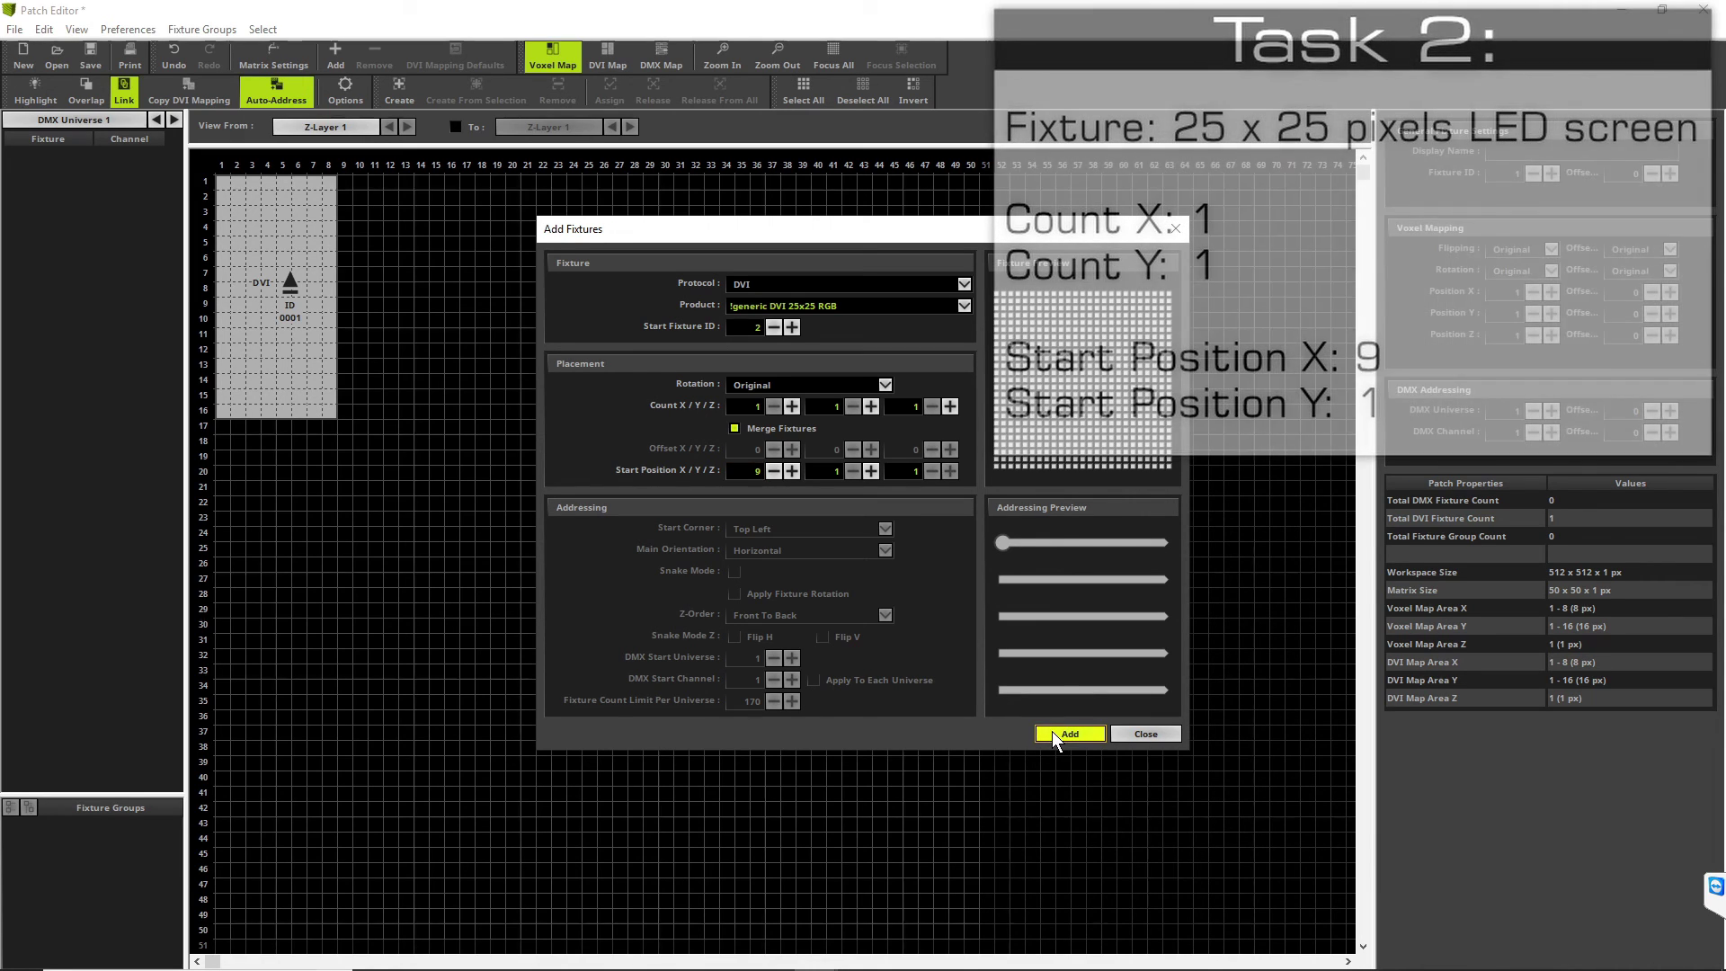
left_click(1055, 734)
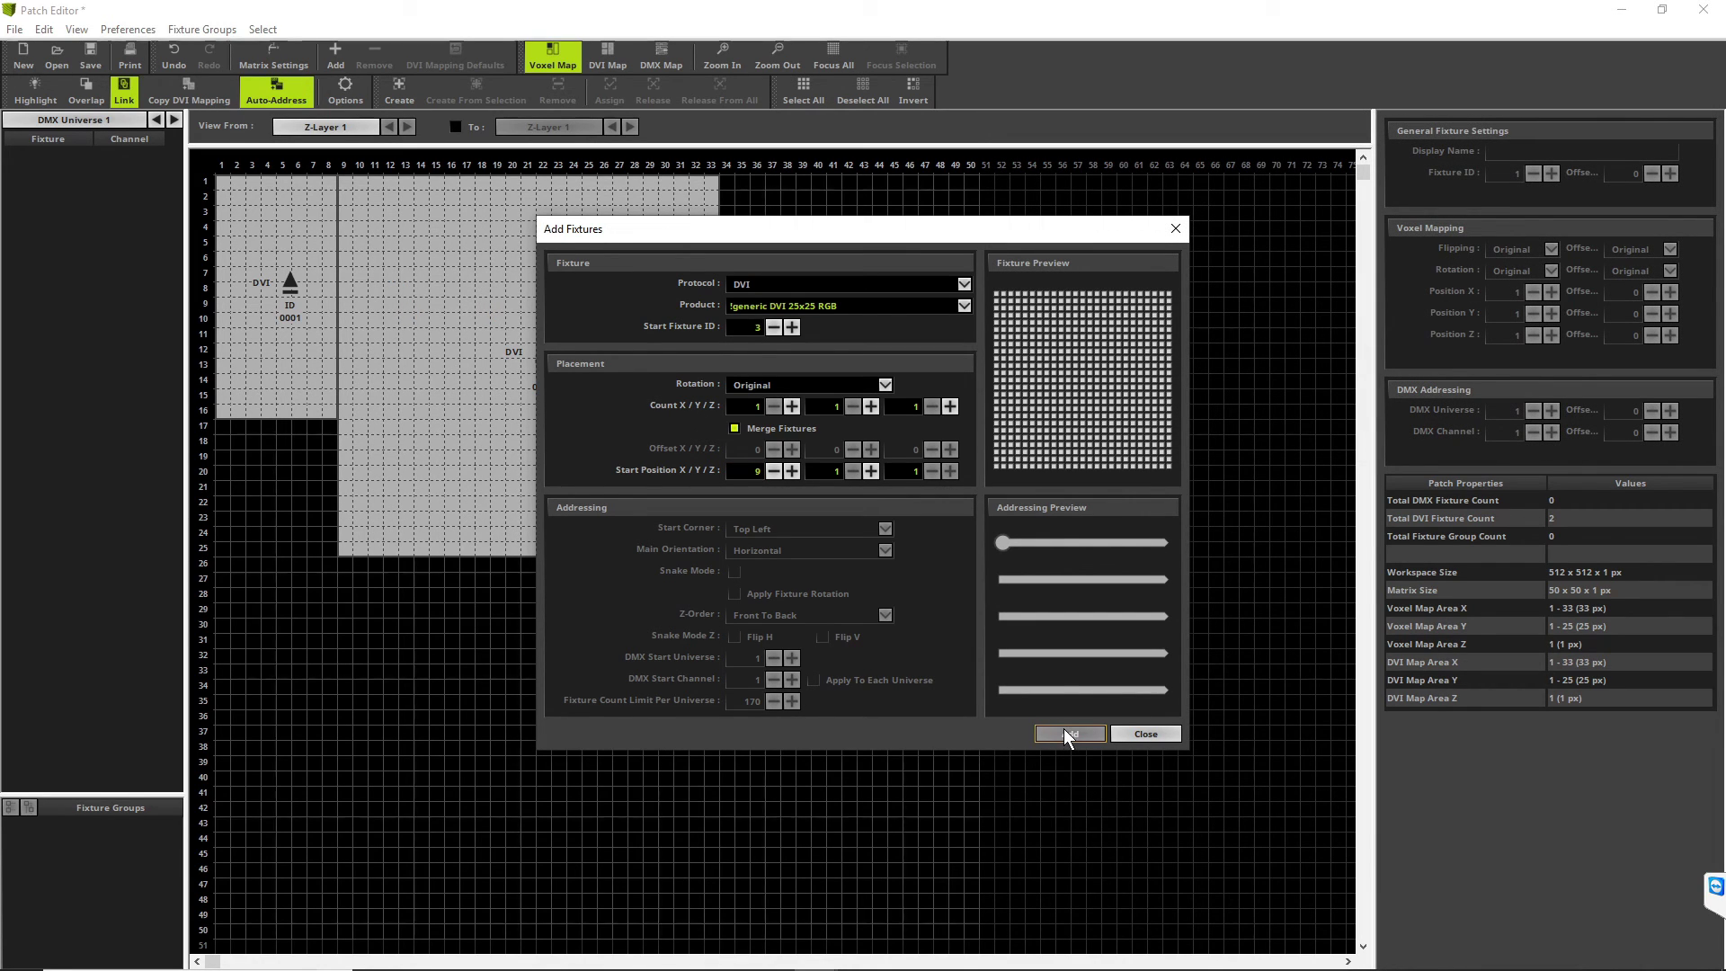
left_click(1138, 734)
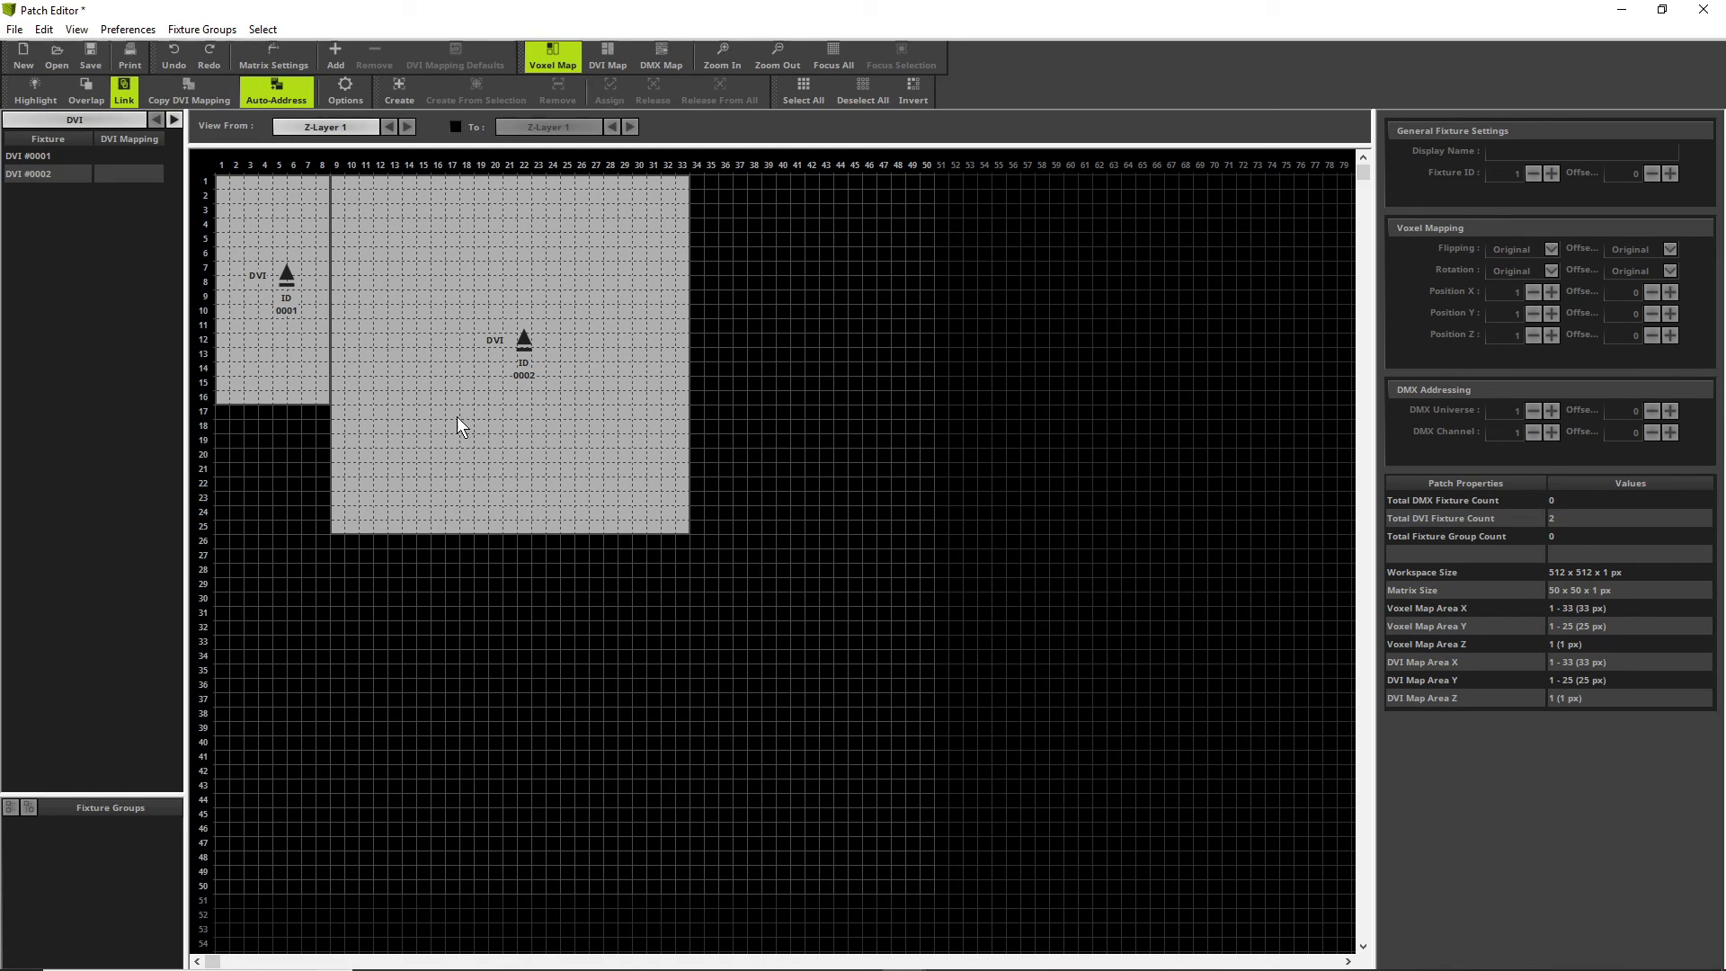
- Ctrl-drag fixture DVI #0001 to create an 8x16 copy, DVI #0003, at X 34, Y 1
left_click(283, 285)
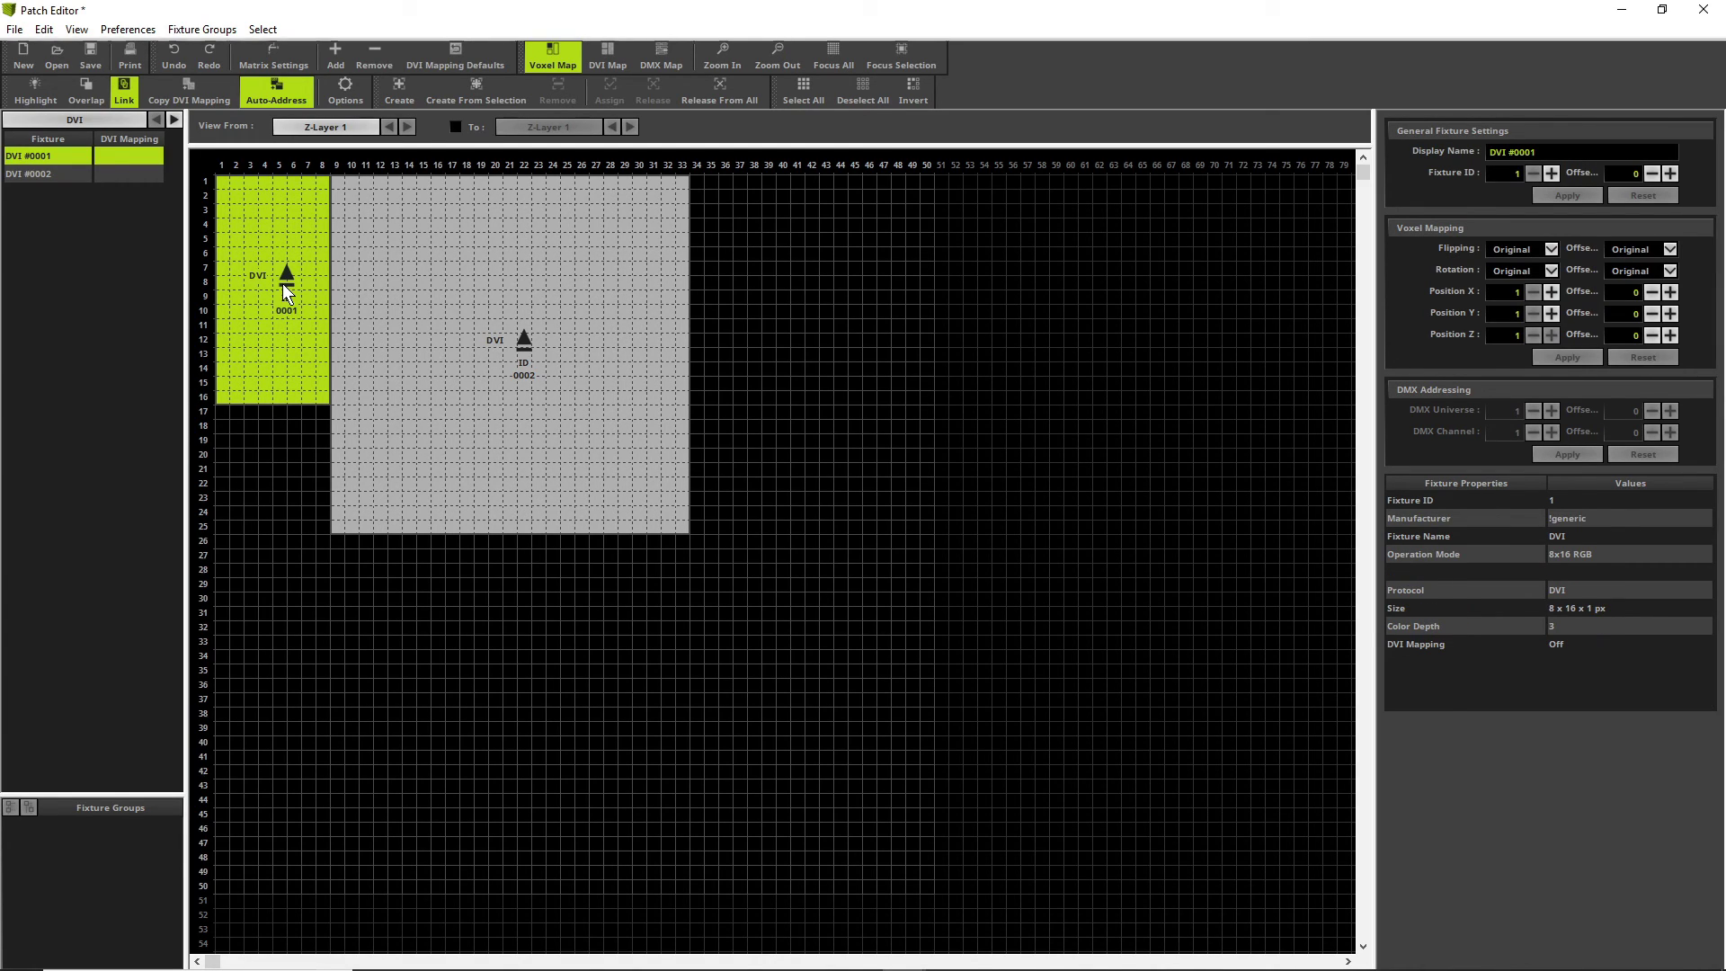
key("ctrl")
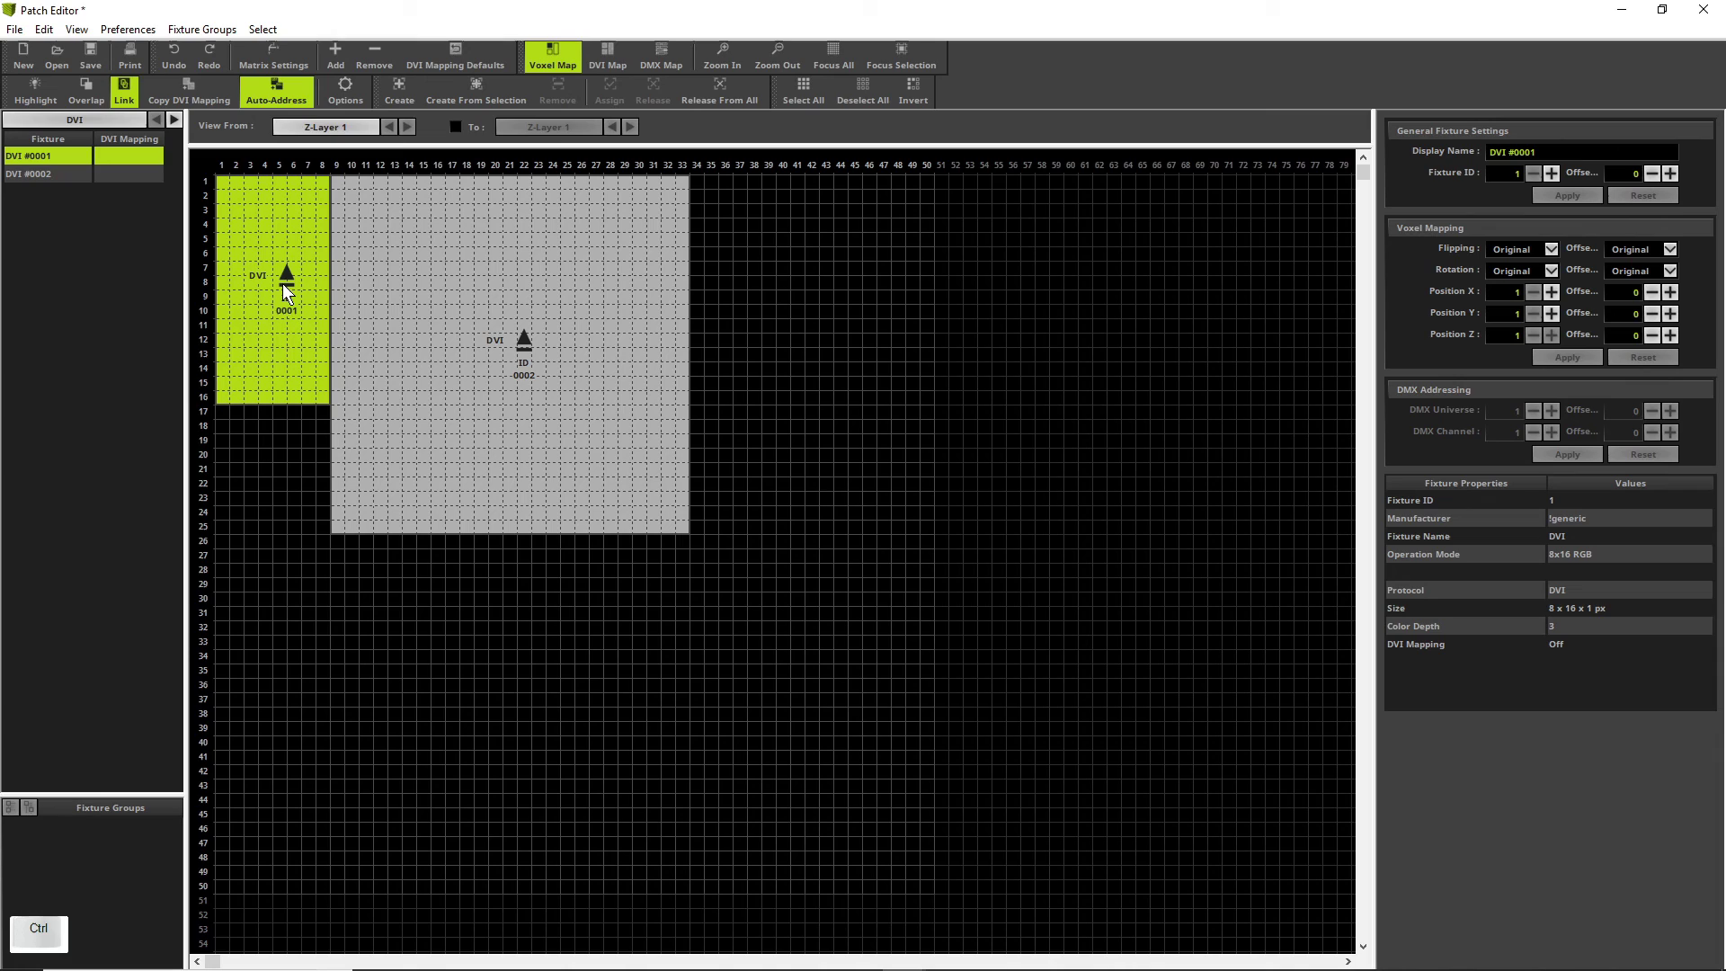
left_click_drag(284, 285, 770, 291)
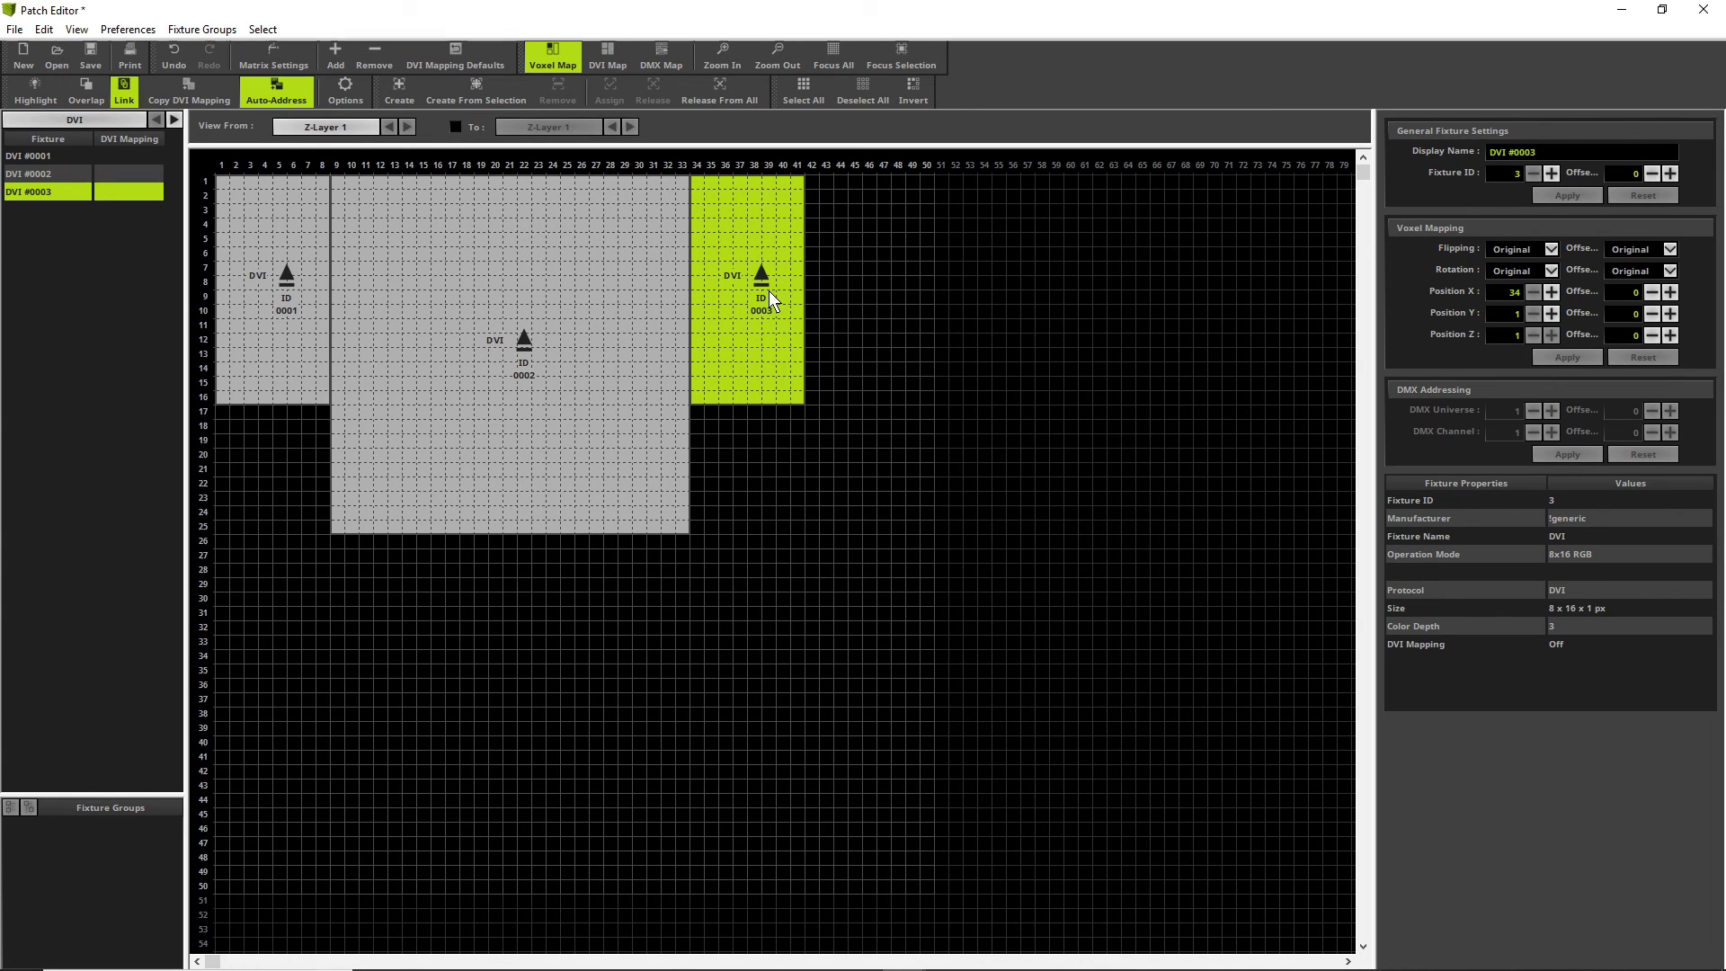
scroll(766, 289, "up", 1)
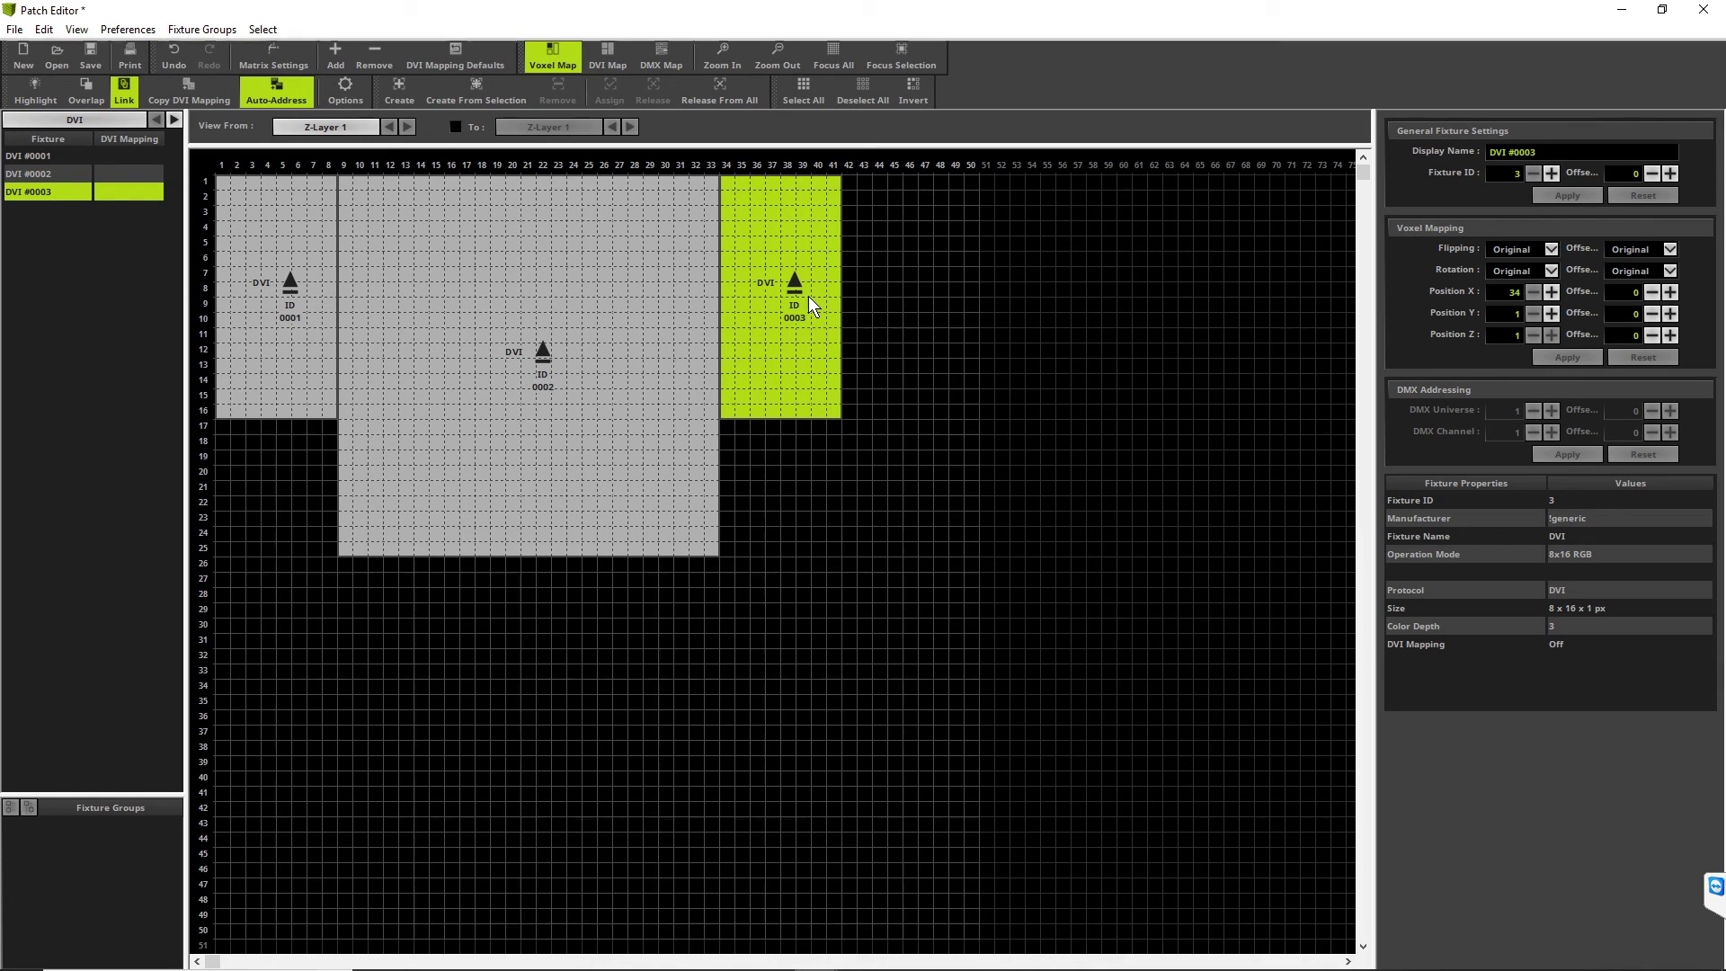
- Select DVI #0001 together with DVI #0003 and move both down to rows 5–20
key("ctrl")
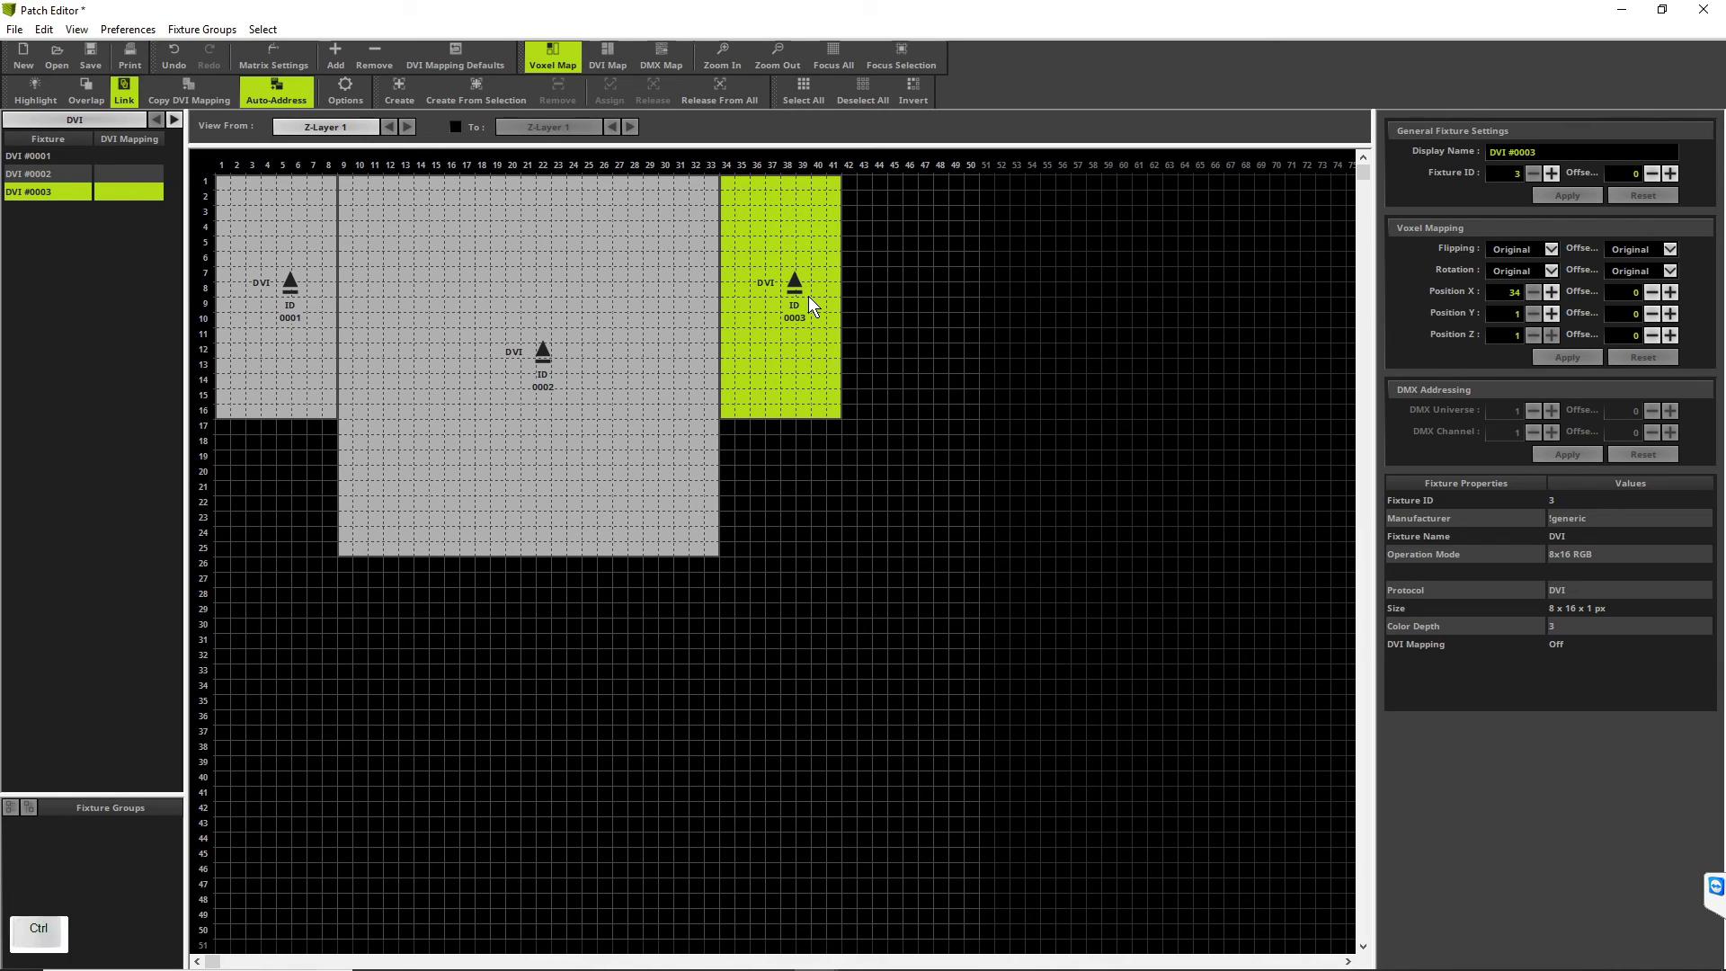
left_click(306, 283, "ctrl")
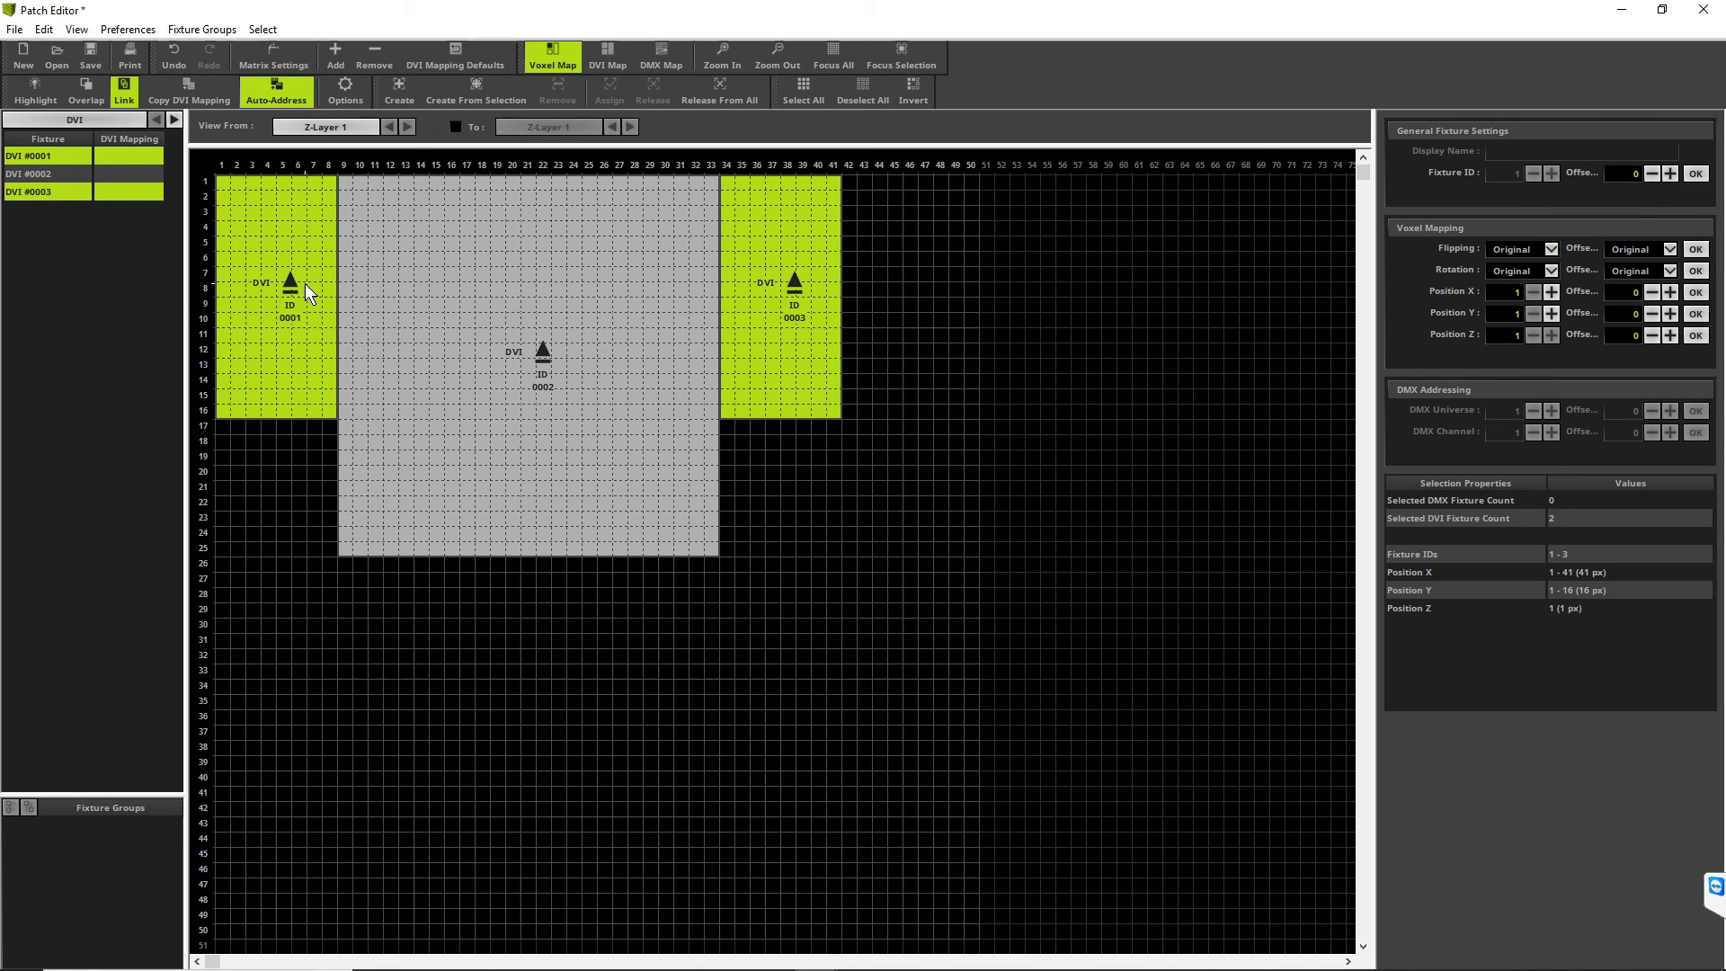
left_click_drag(304, 289, 301, 353)
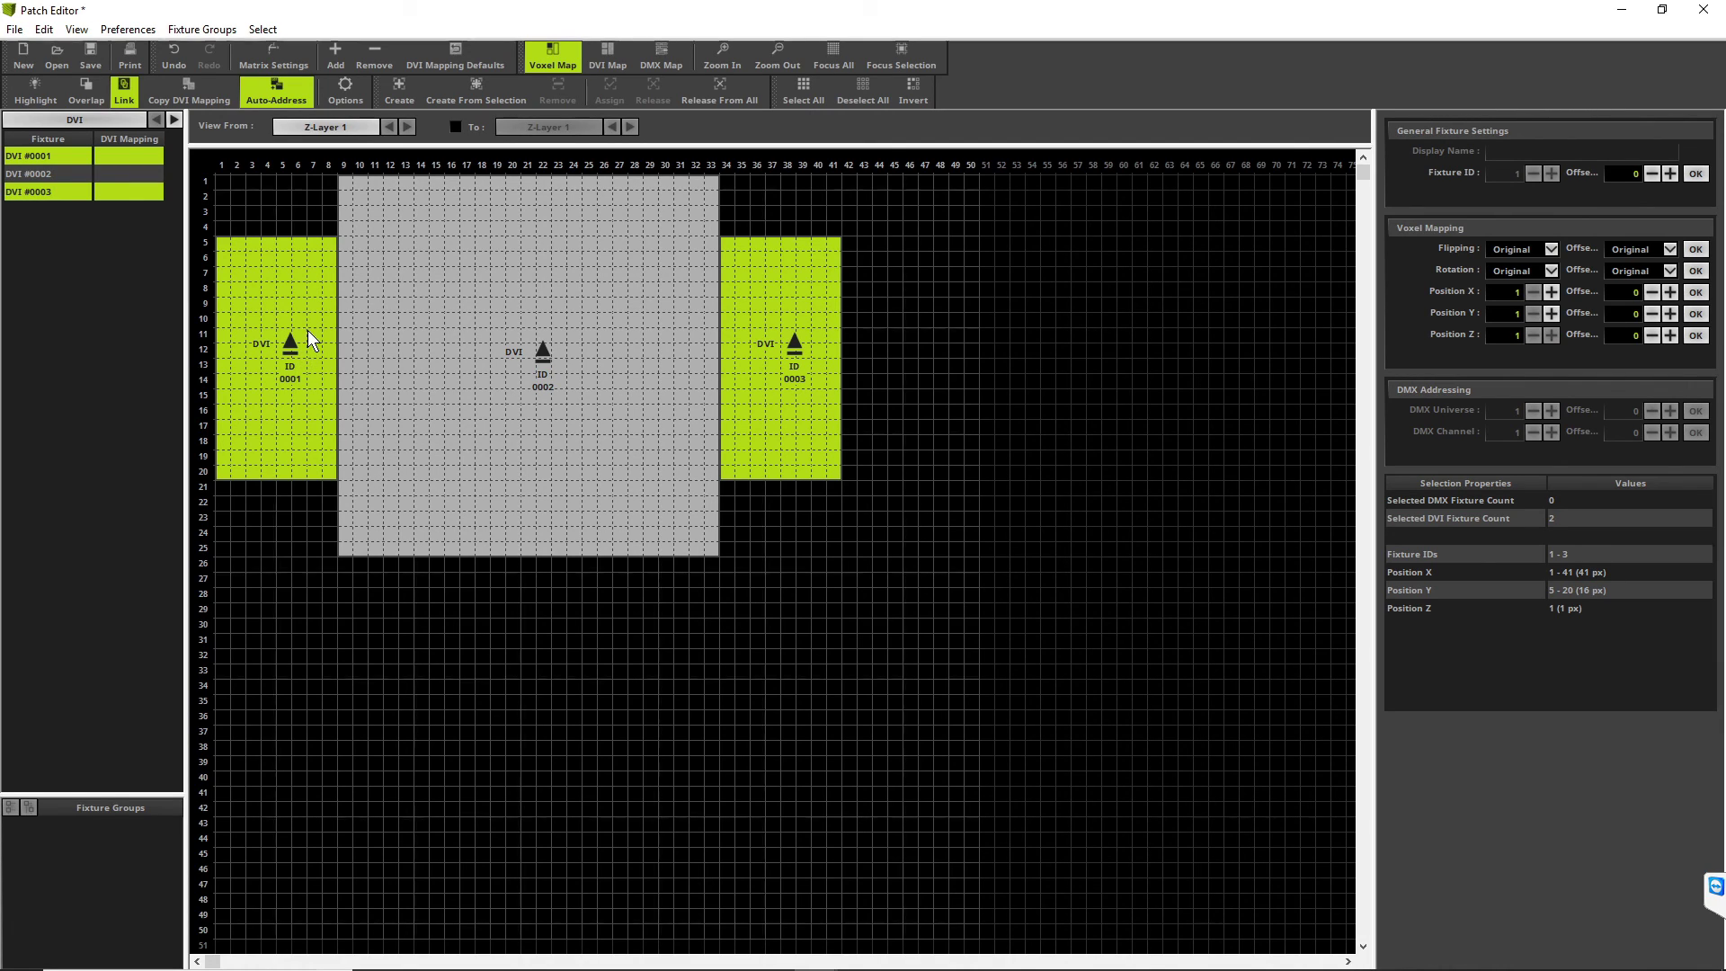
- Match the matrix size to the voxel map area (41 x 25) and close the Patch Editor
left_click(283, 59)
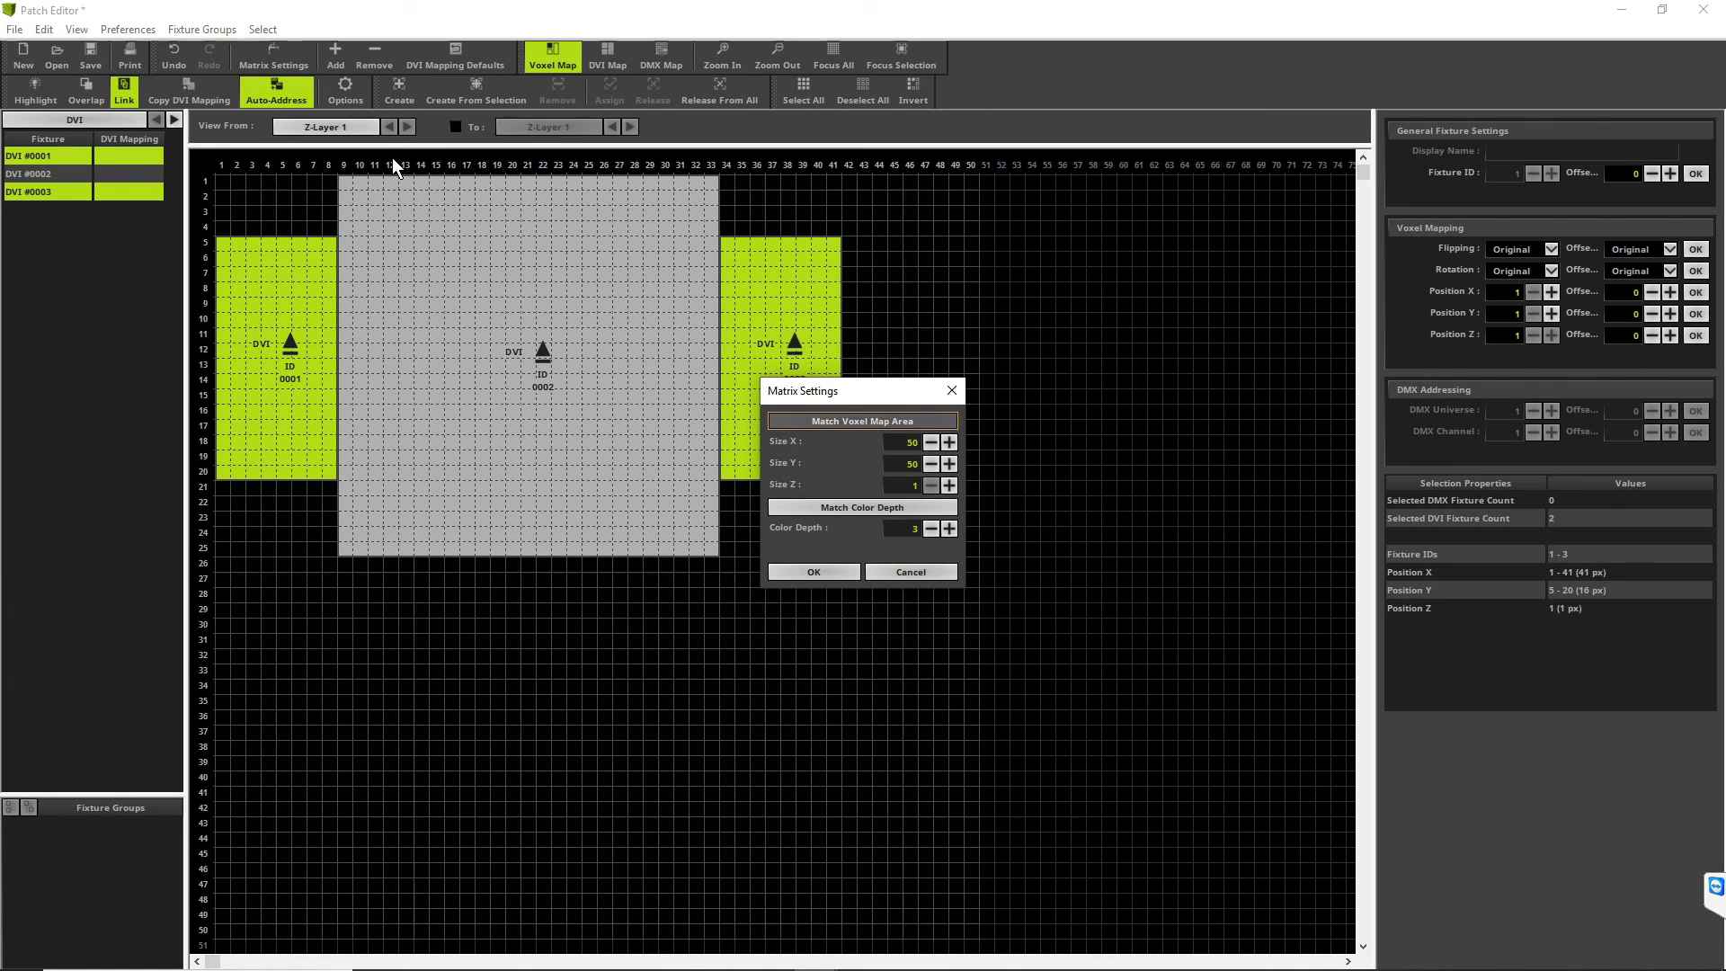
left_click(786, 419)
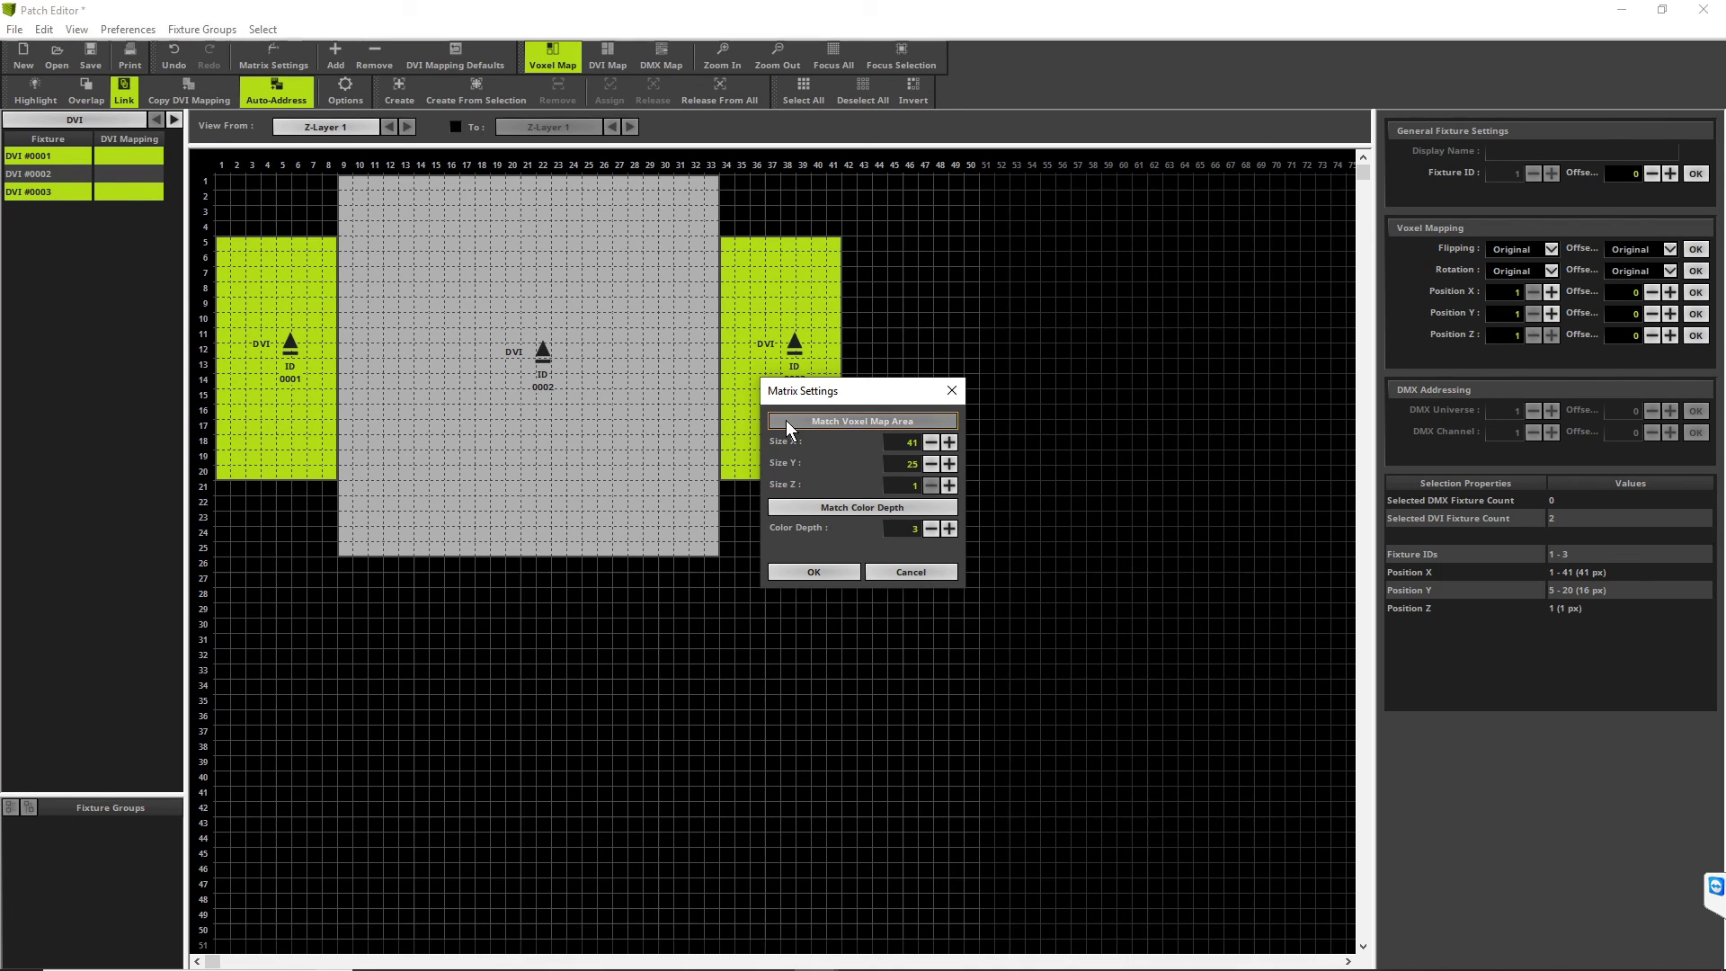
left_click(819, 569)
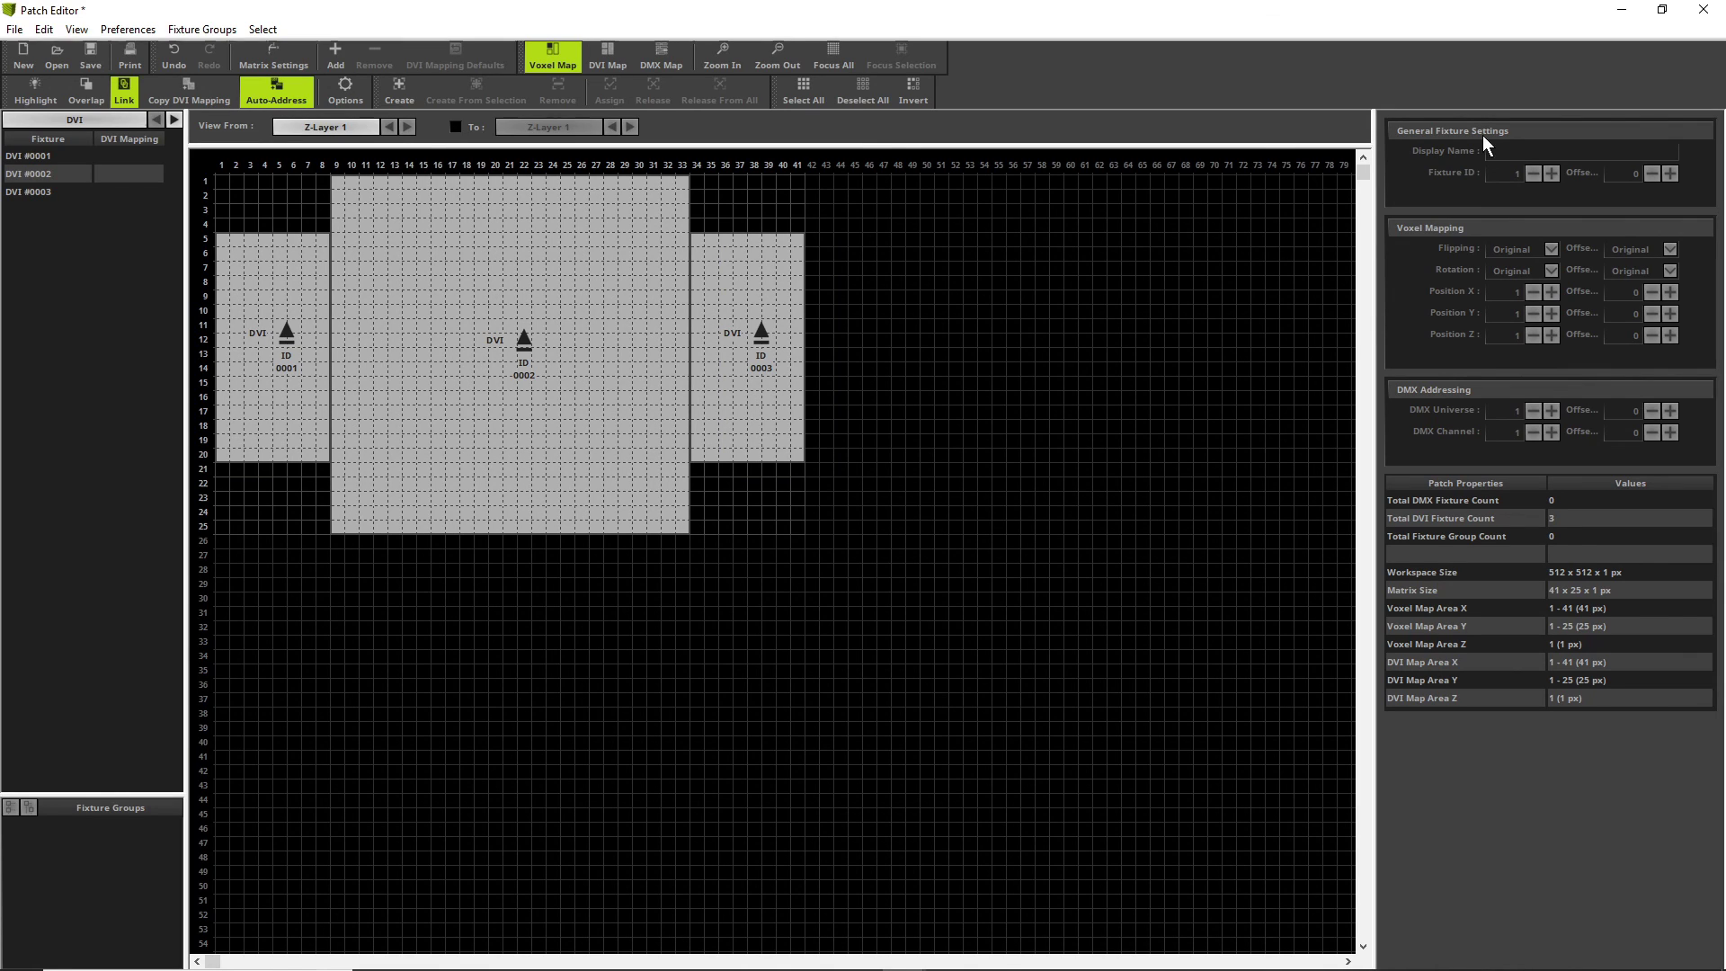
left_click(1704, 10)
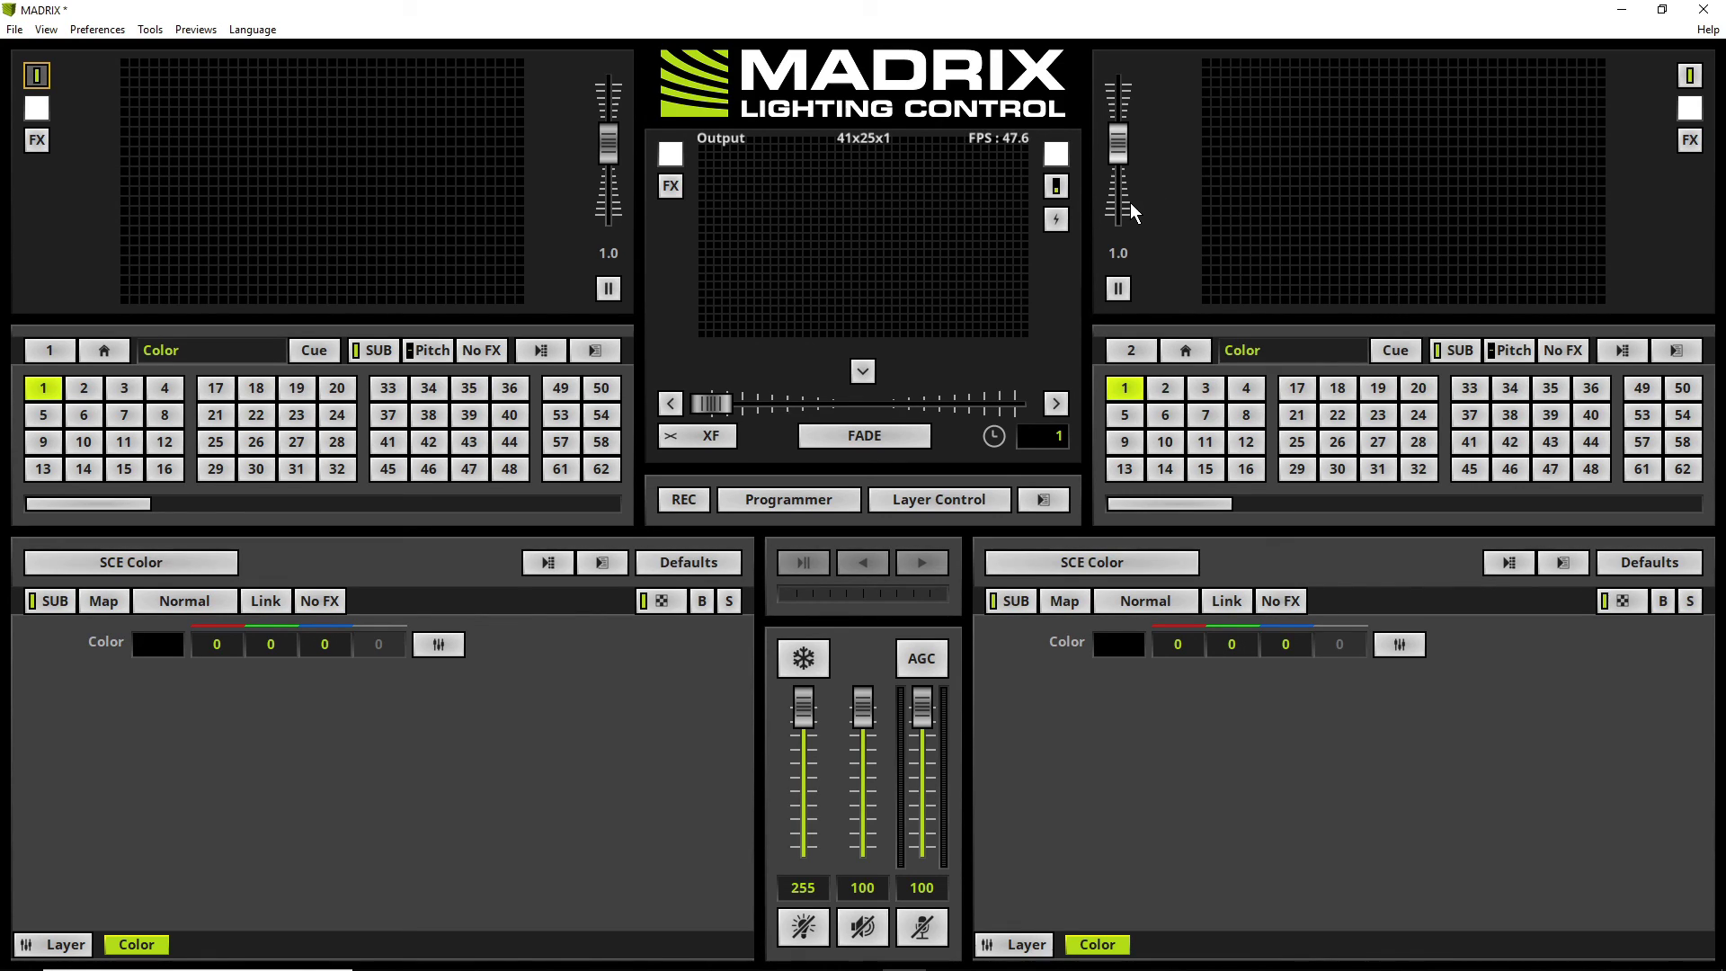
- Load the SCE Graph effect on the left deck
left_click(216, 564)
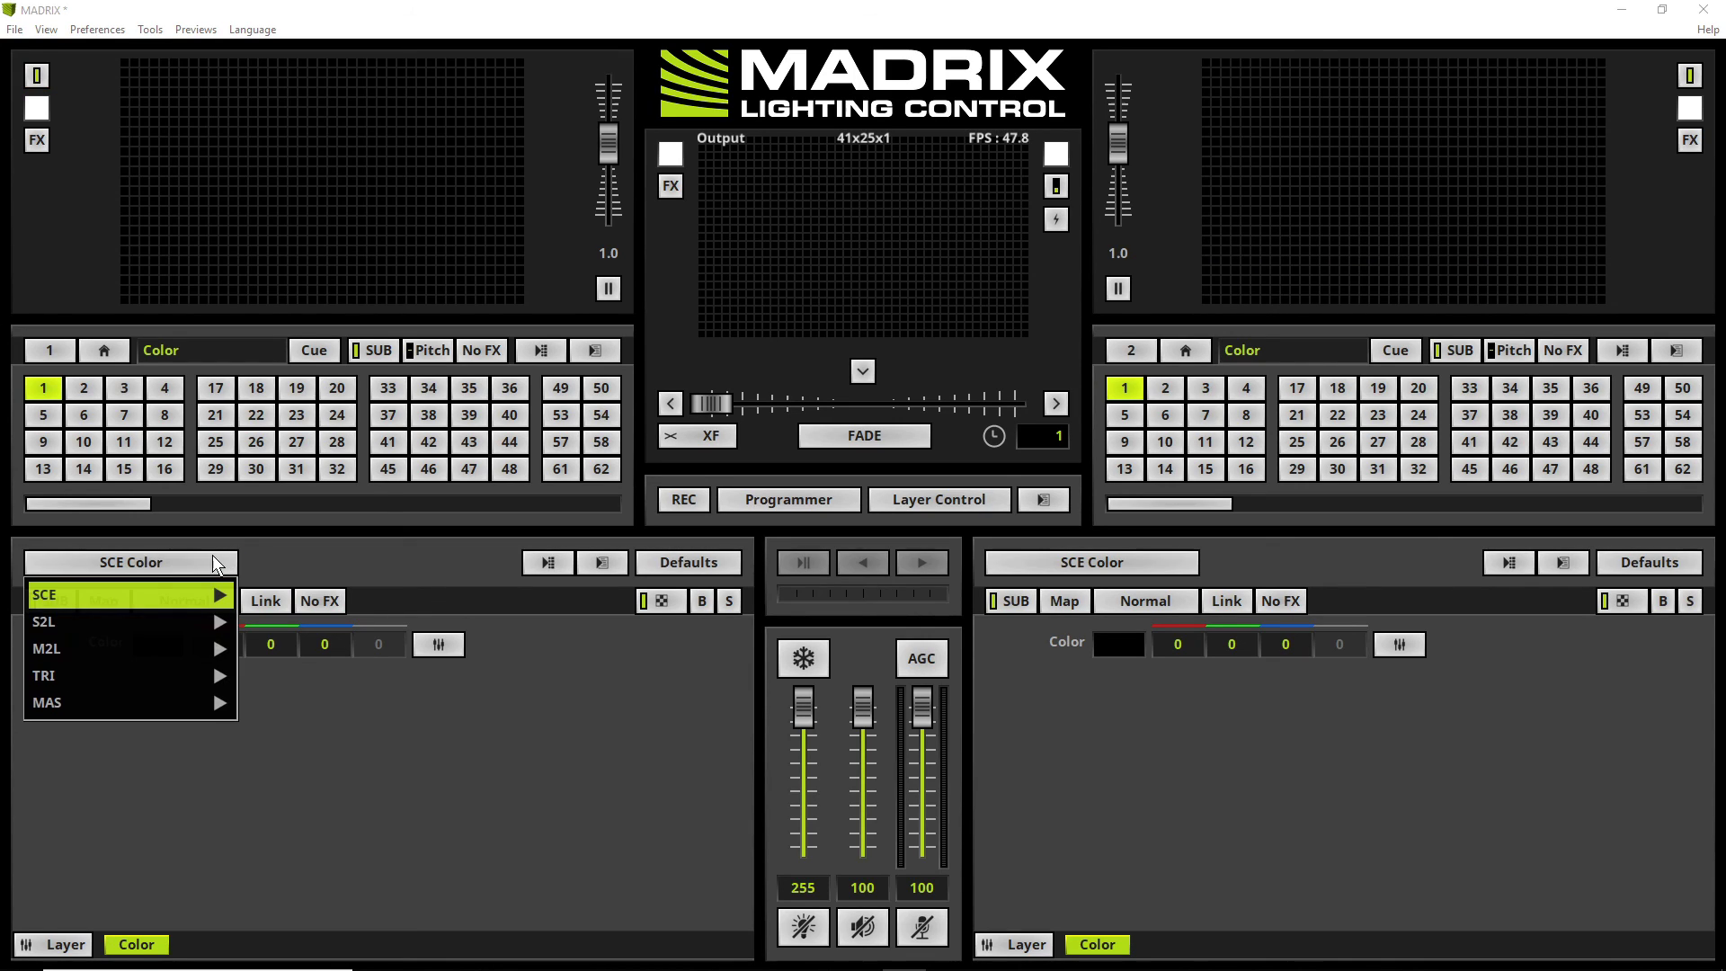
mouse_move(192, 601)
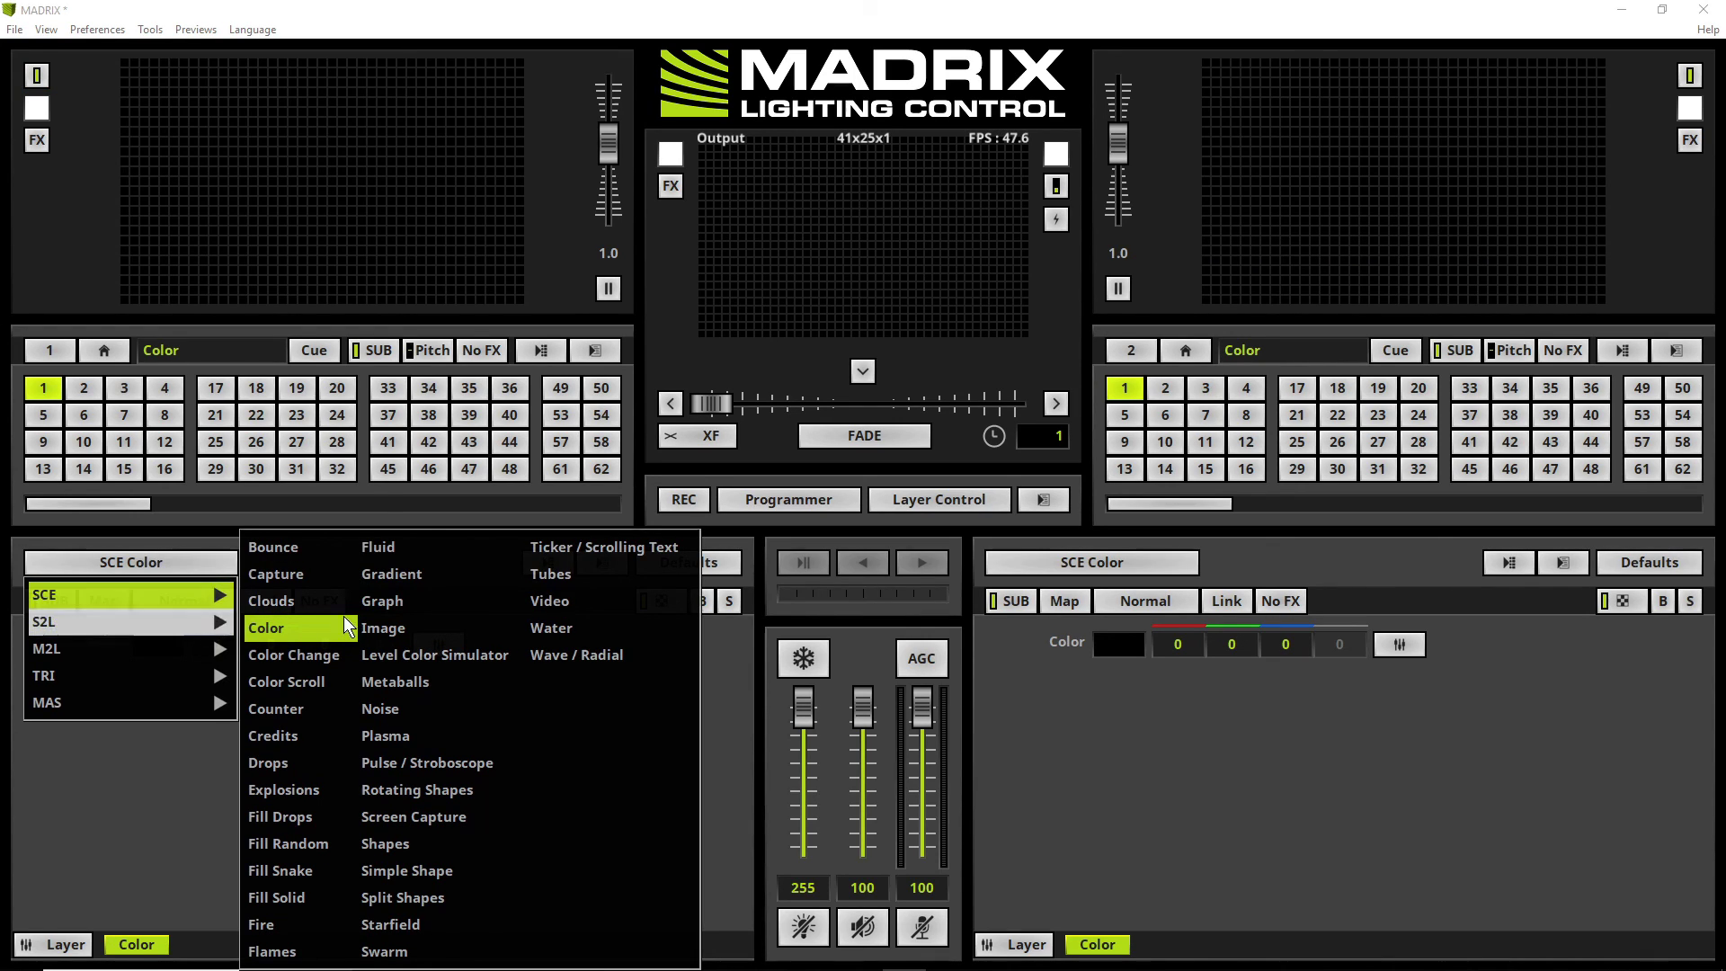
left_click(370, 602)
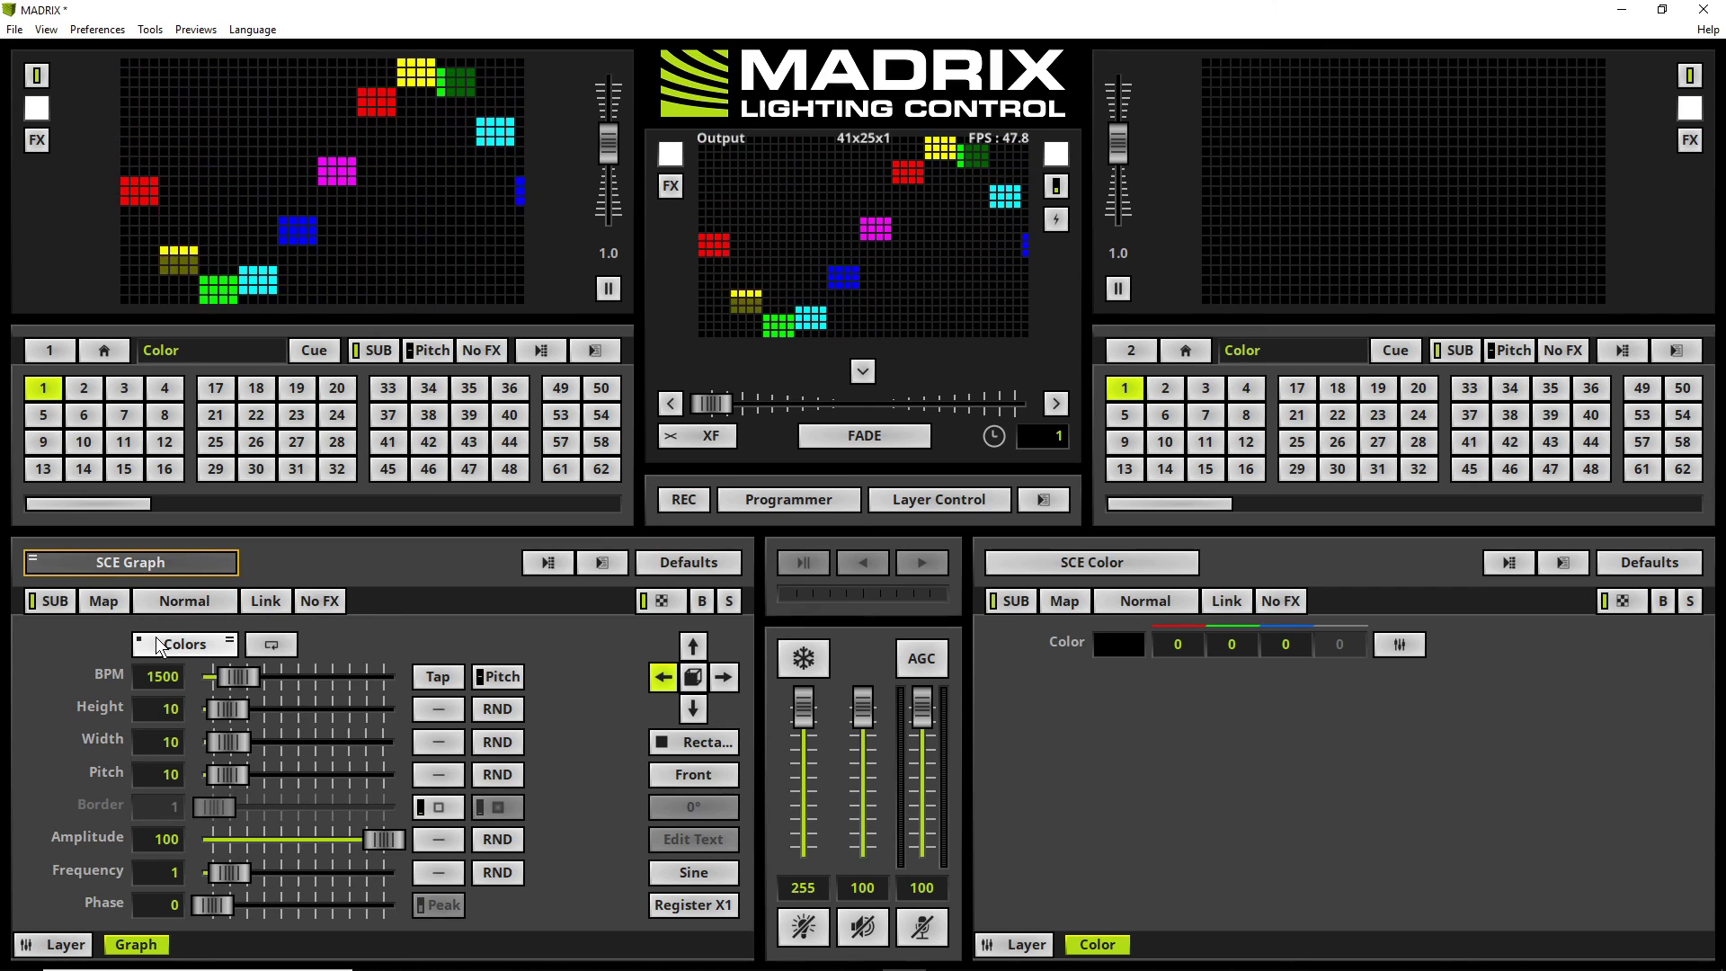
- Delete red, yellow, cyan, blue and magenta from the Graph colours, leaving green, and set Pitch to 1
left_click(184, 644)
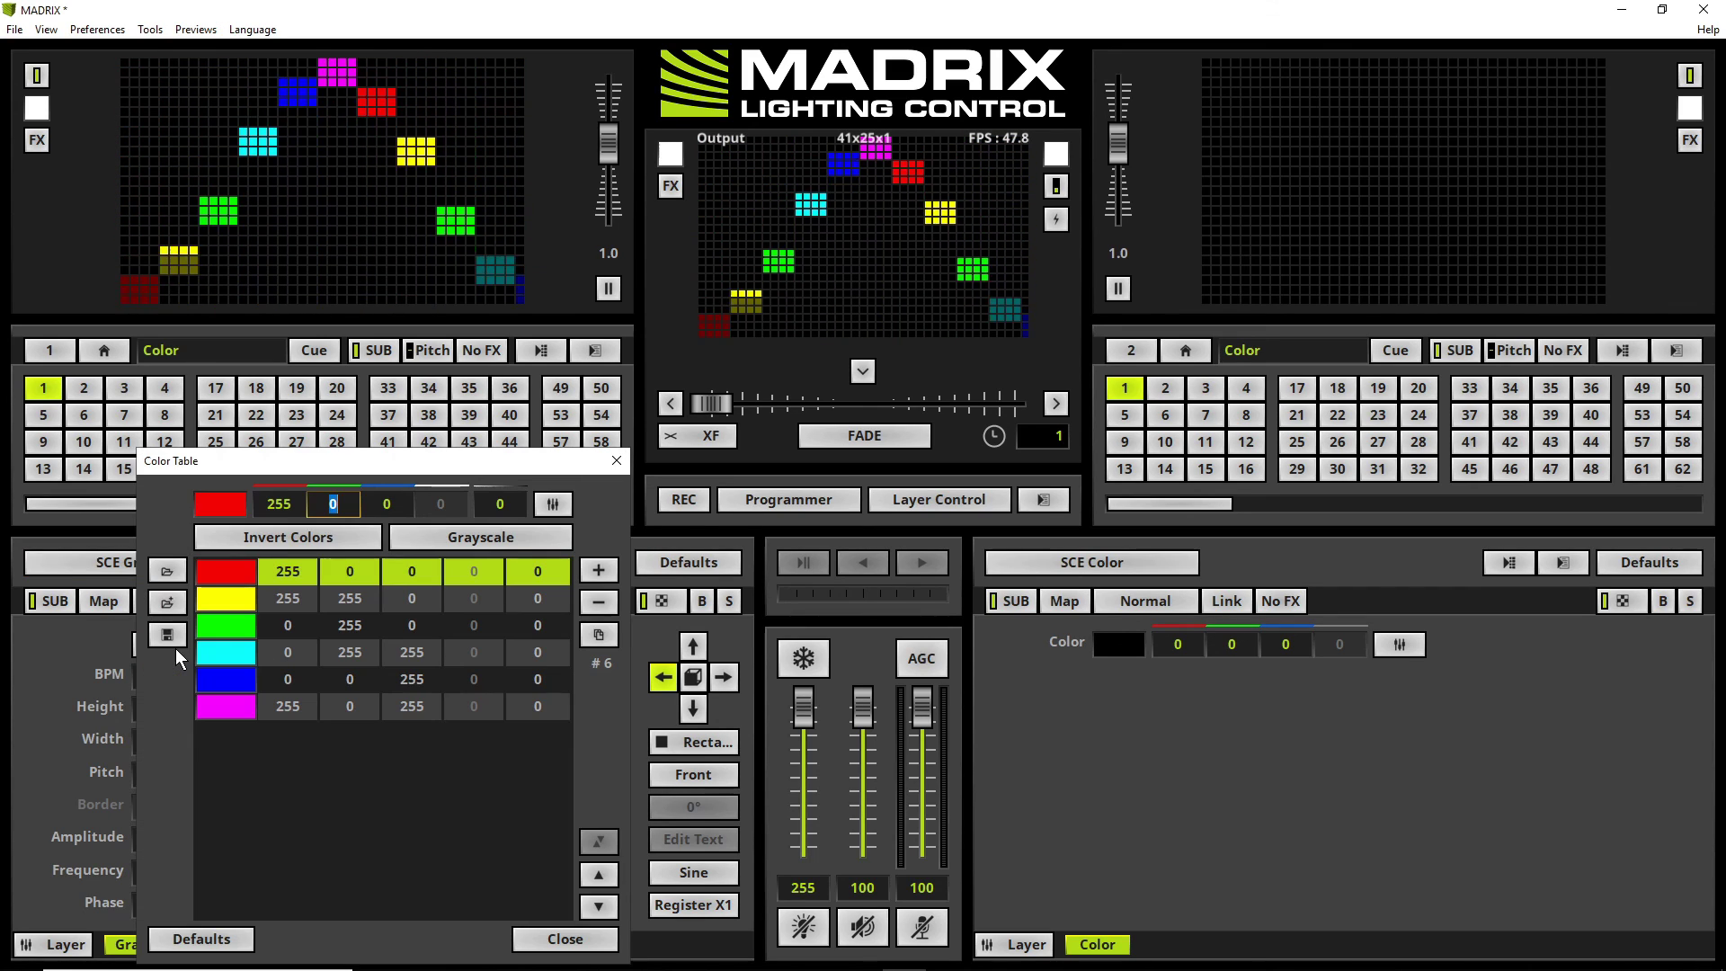
left_click(599, 602)
left_click(599, 602)
left_click(556, 607)
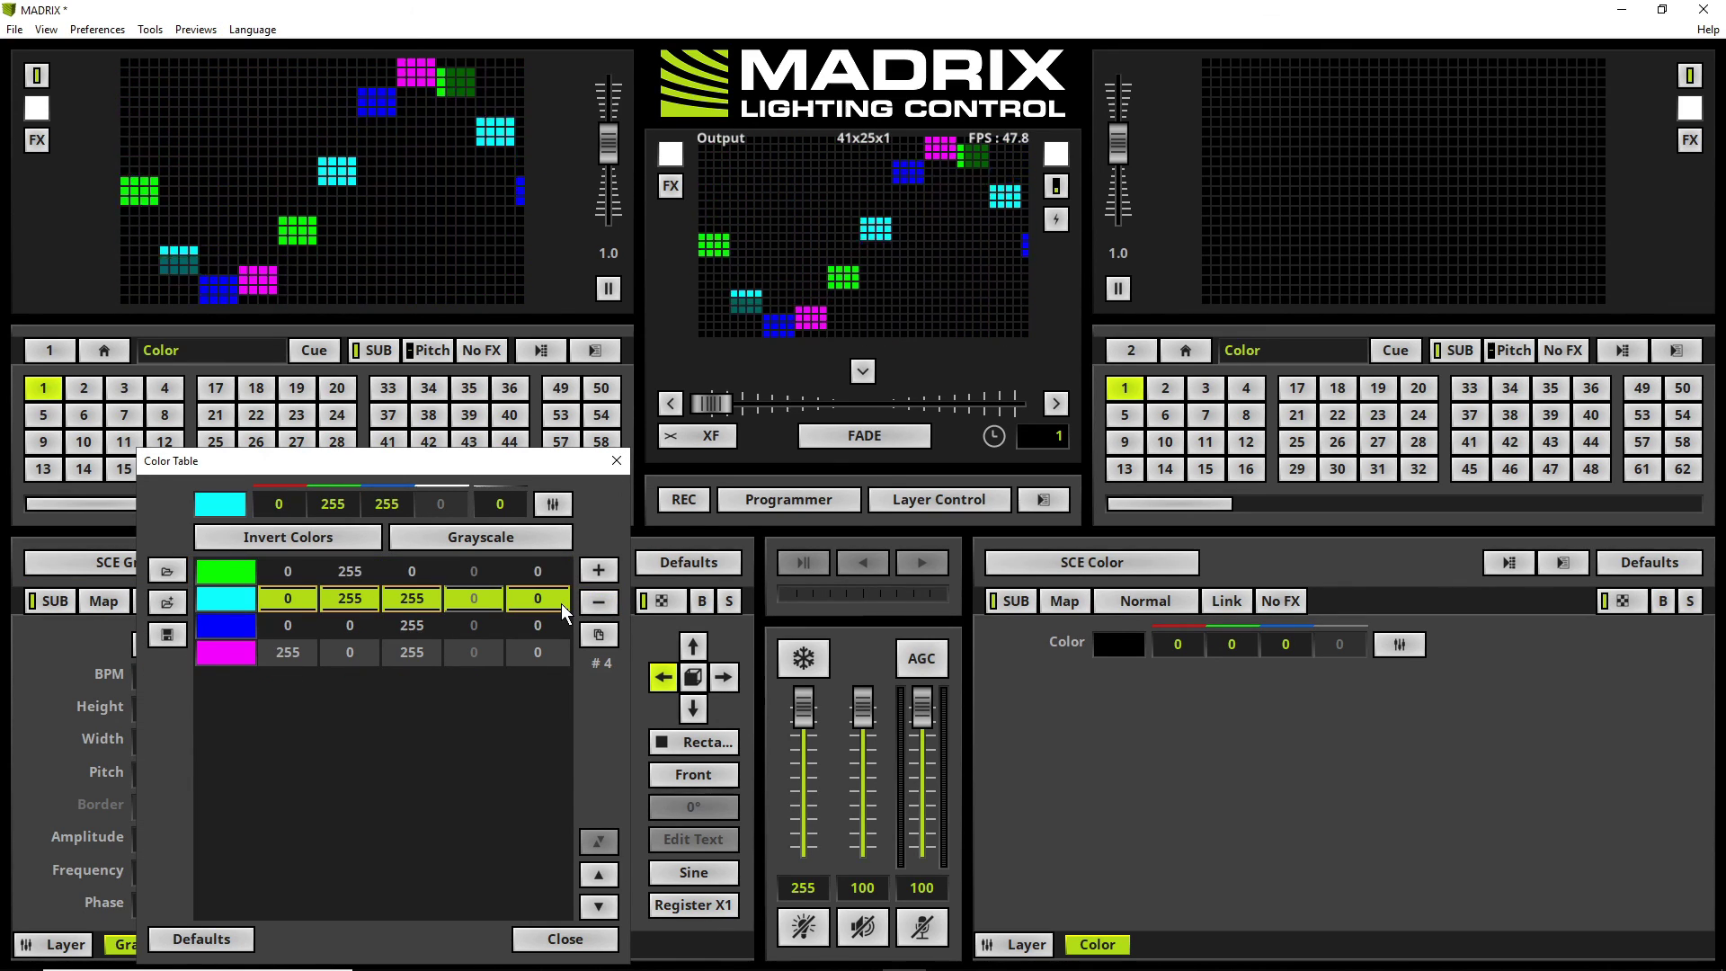
left_click(599, 602)
left_click(599, 601)
left_click(599, 602)
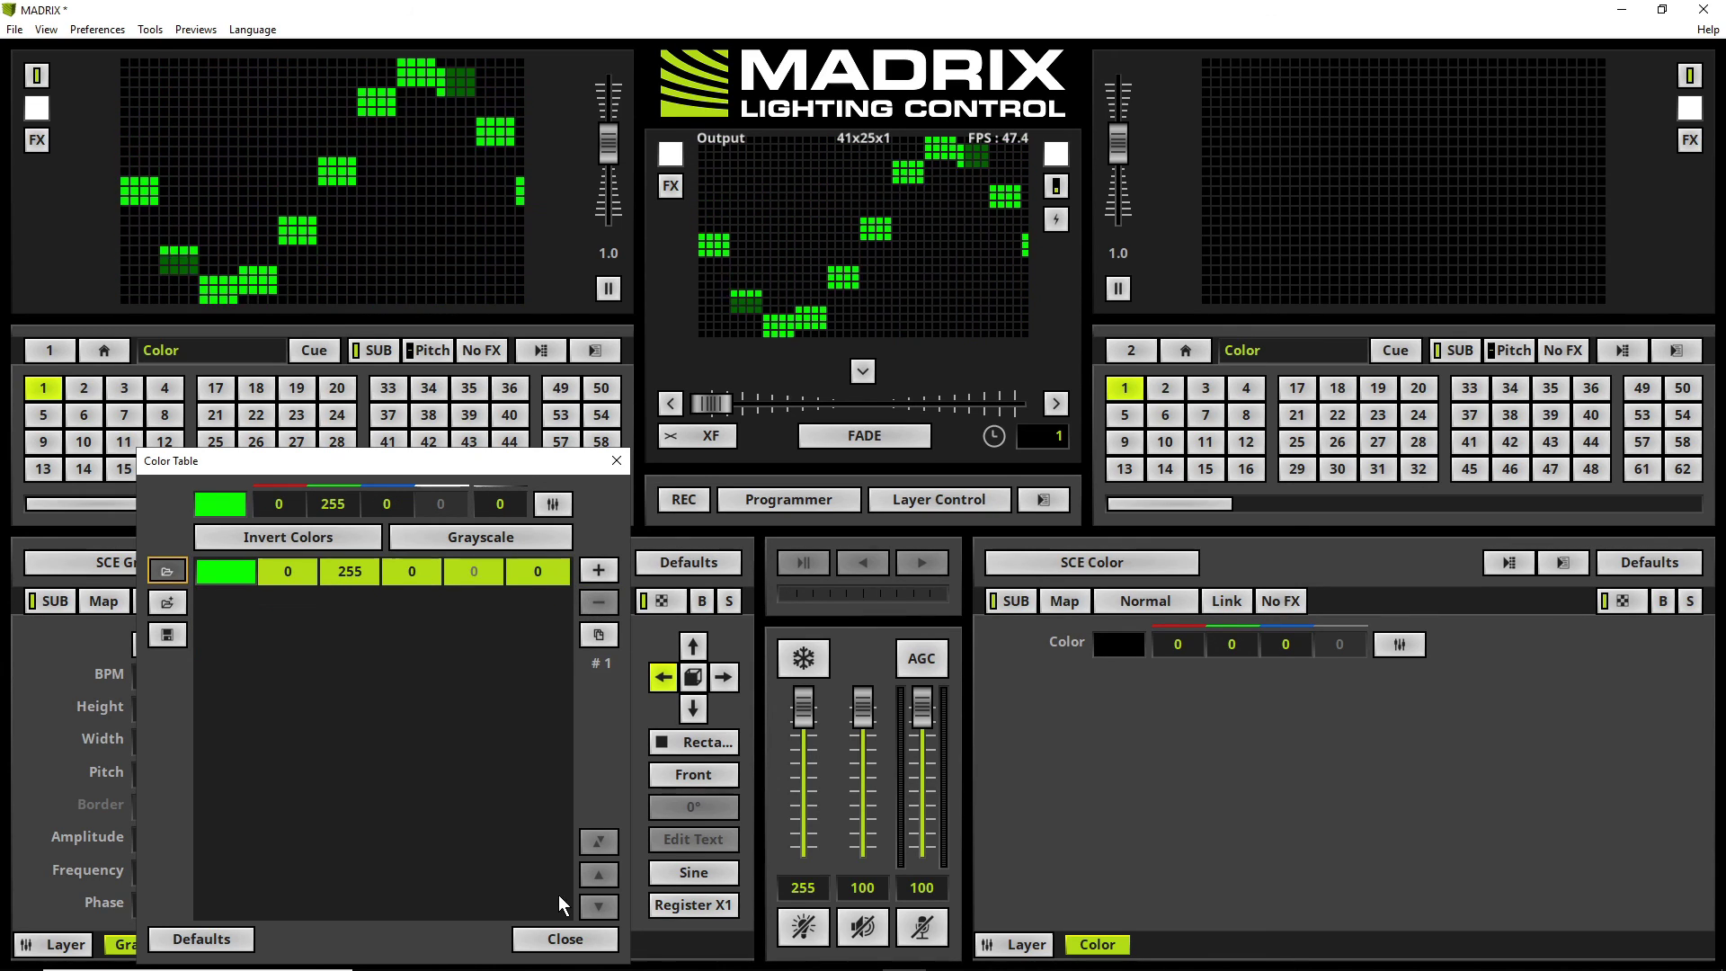
left_click(566, 939)
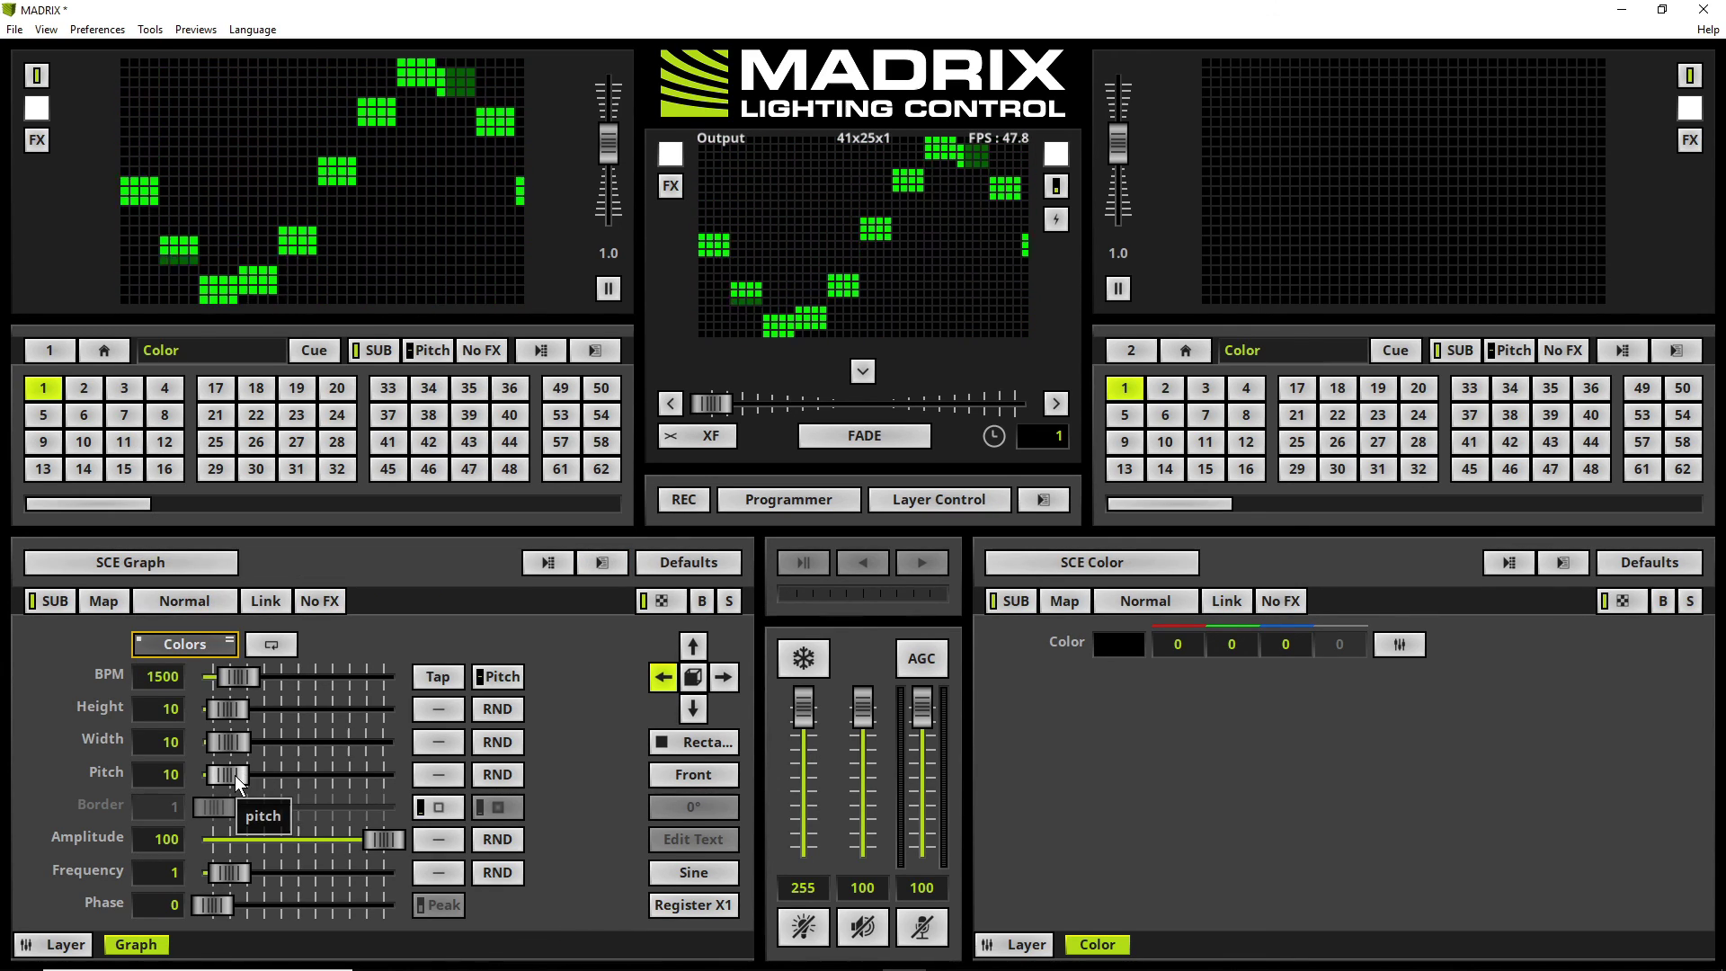
left_click_drag(229, 775, 213, 775)
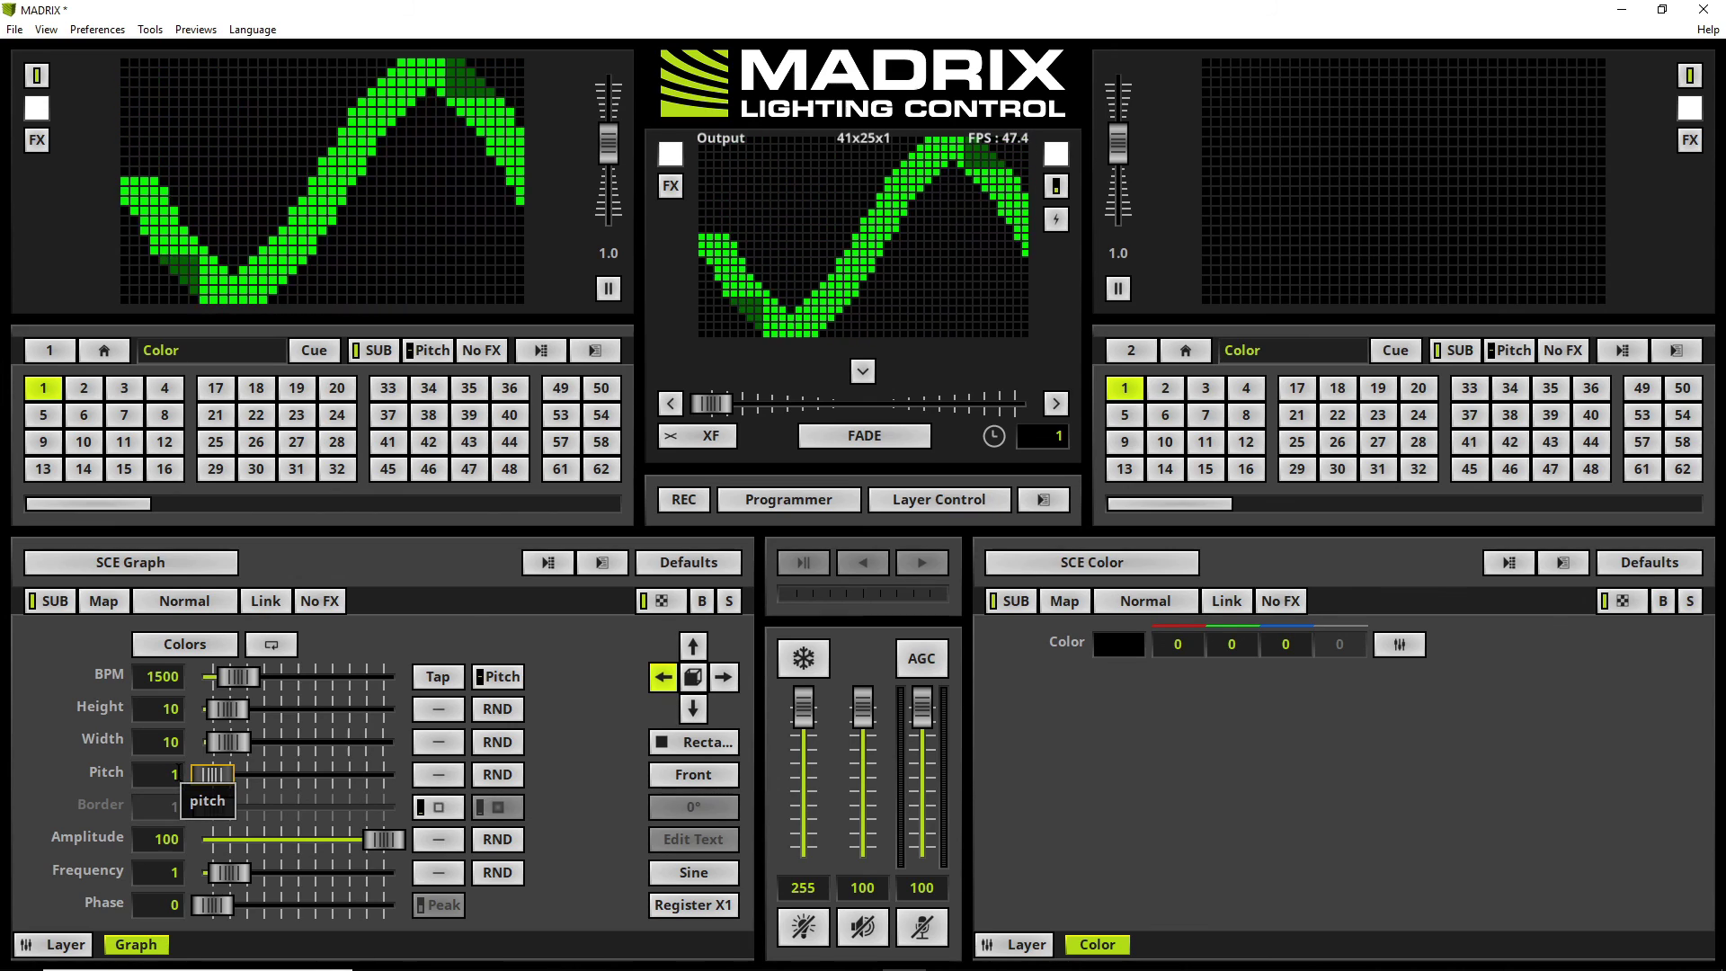
- Load SCE Wave / Radial on the right deck and colour it violet (127, 0, 255)
left_click(1185, 563)
mouse_move(1178, 600)
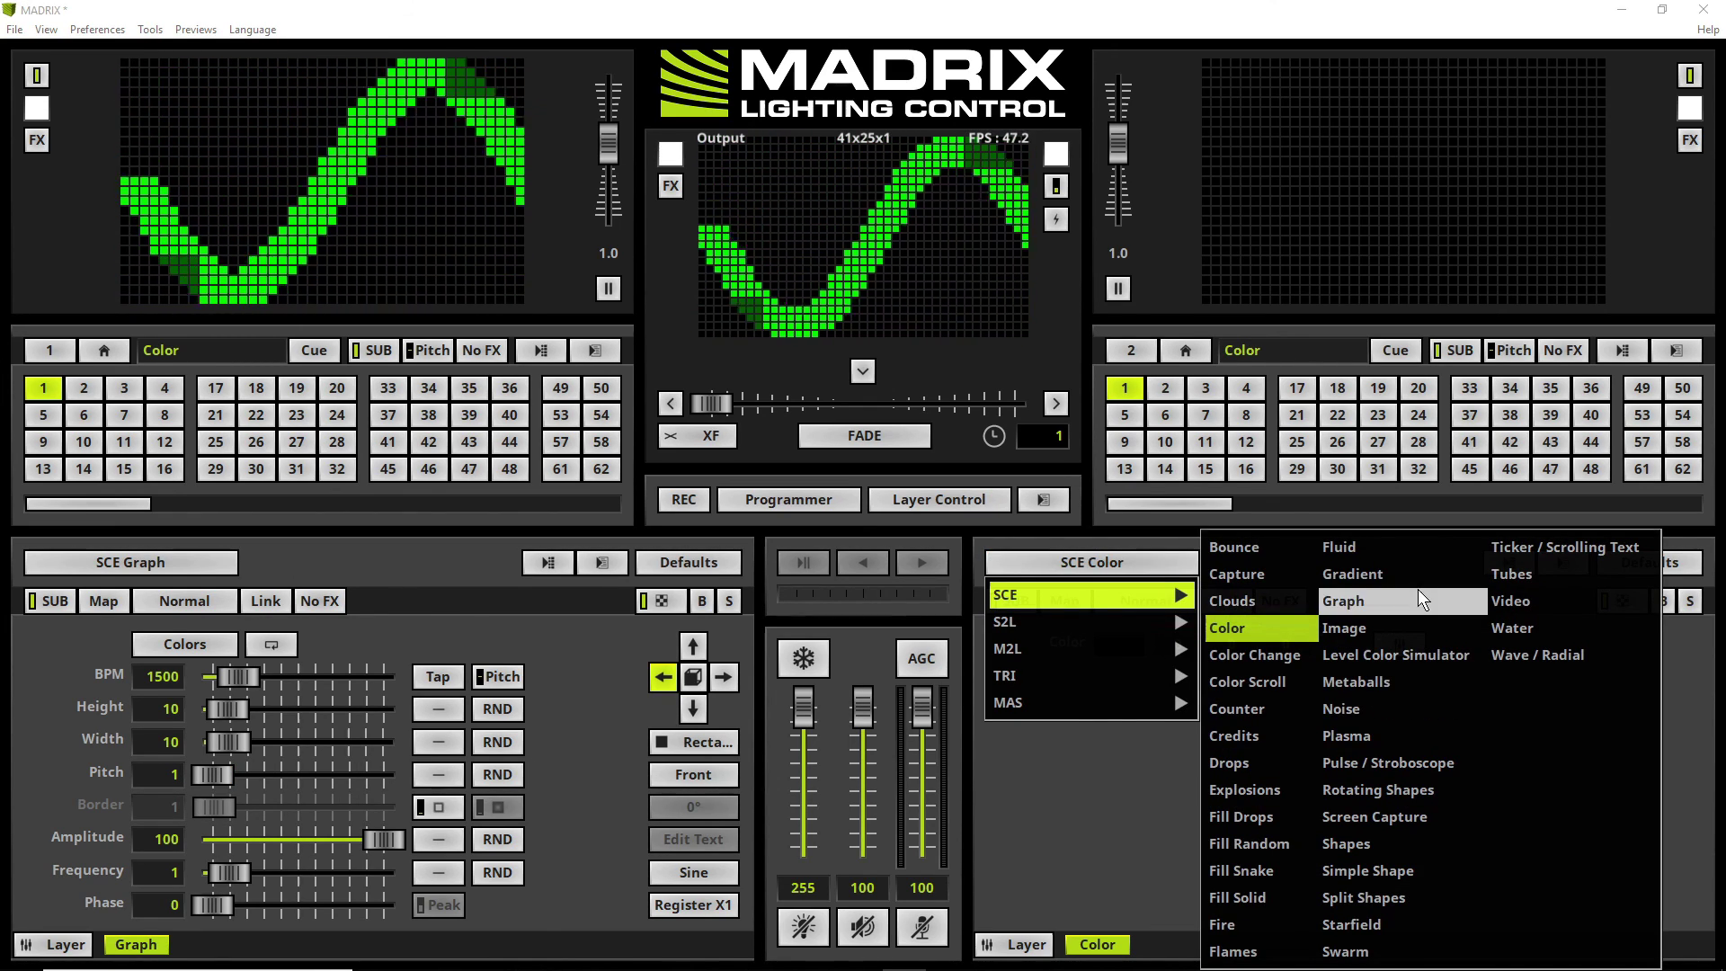
left_click(1539, 658)
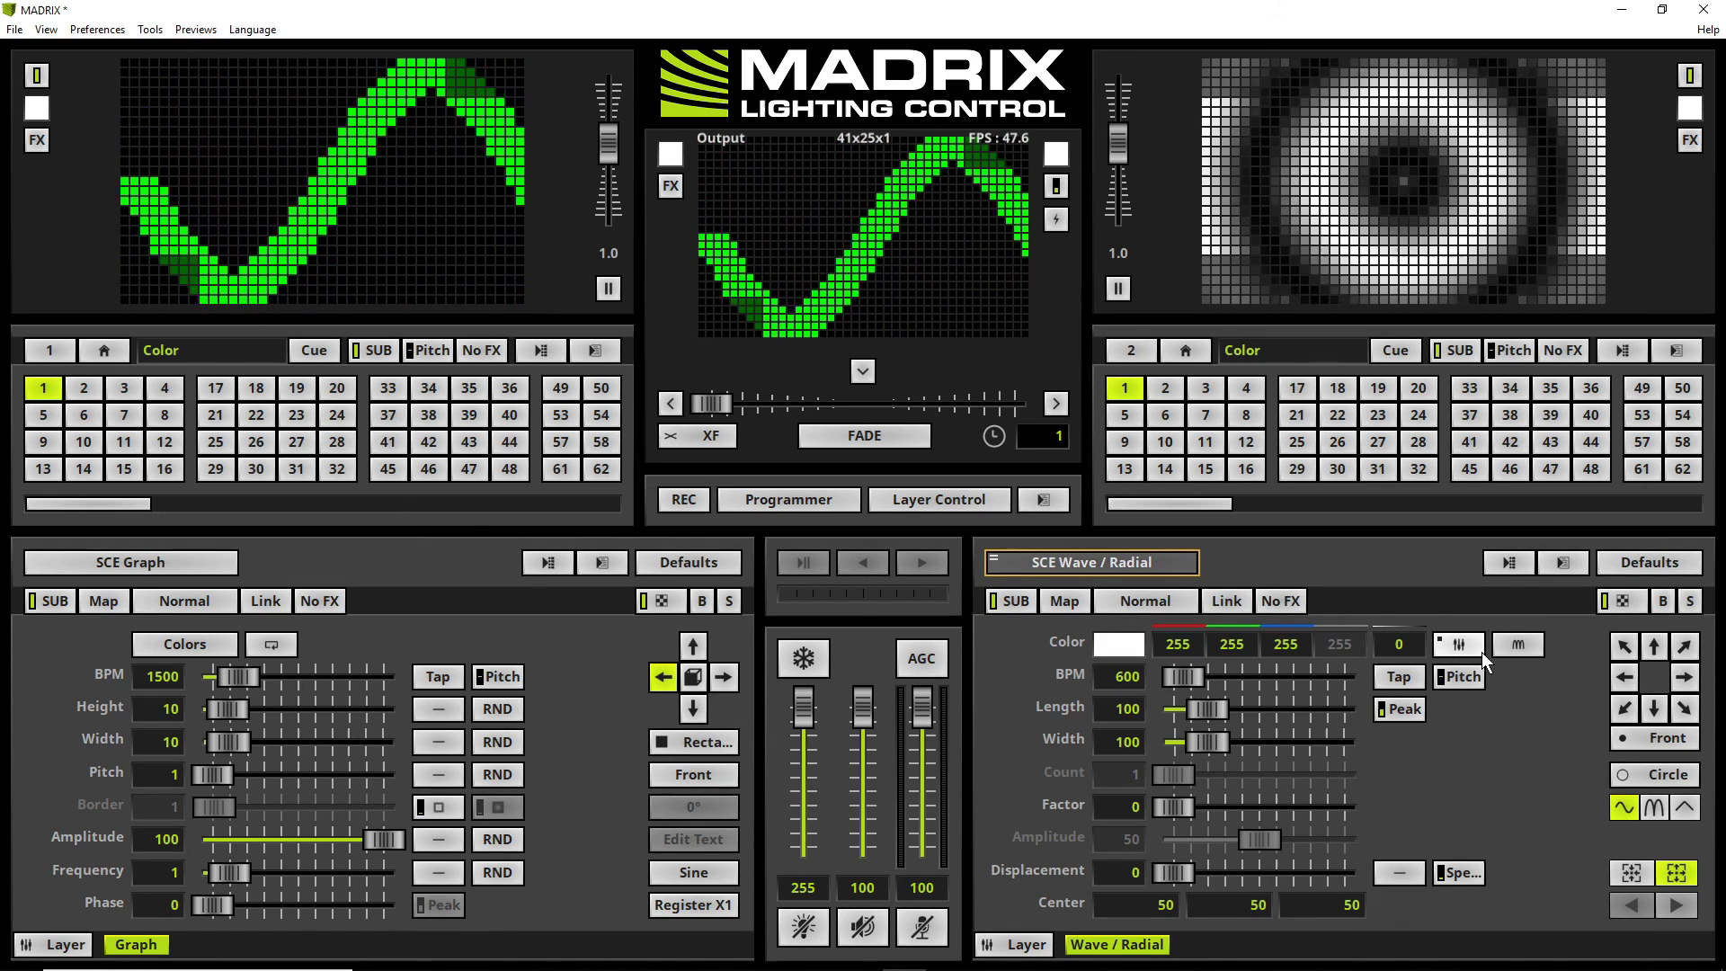
left_click(1132, 649)
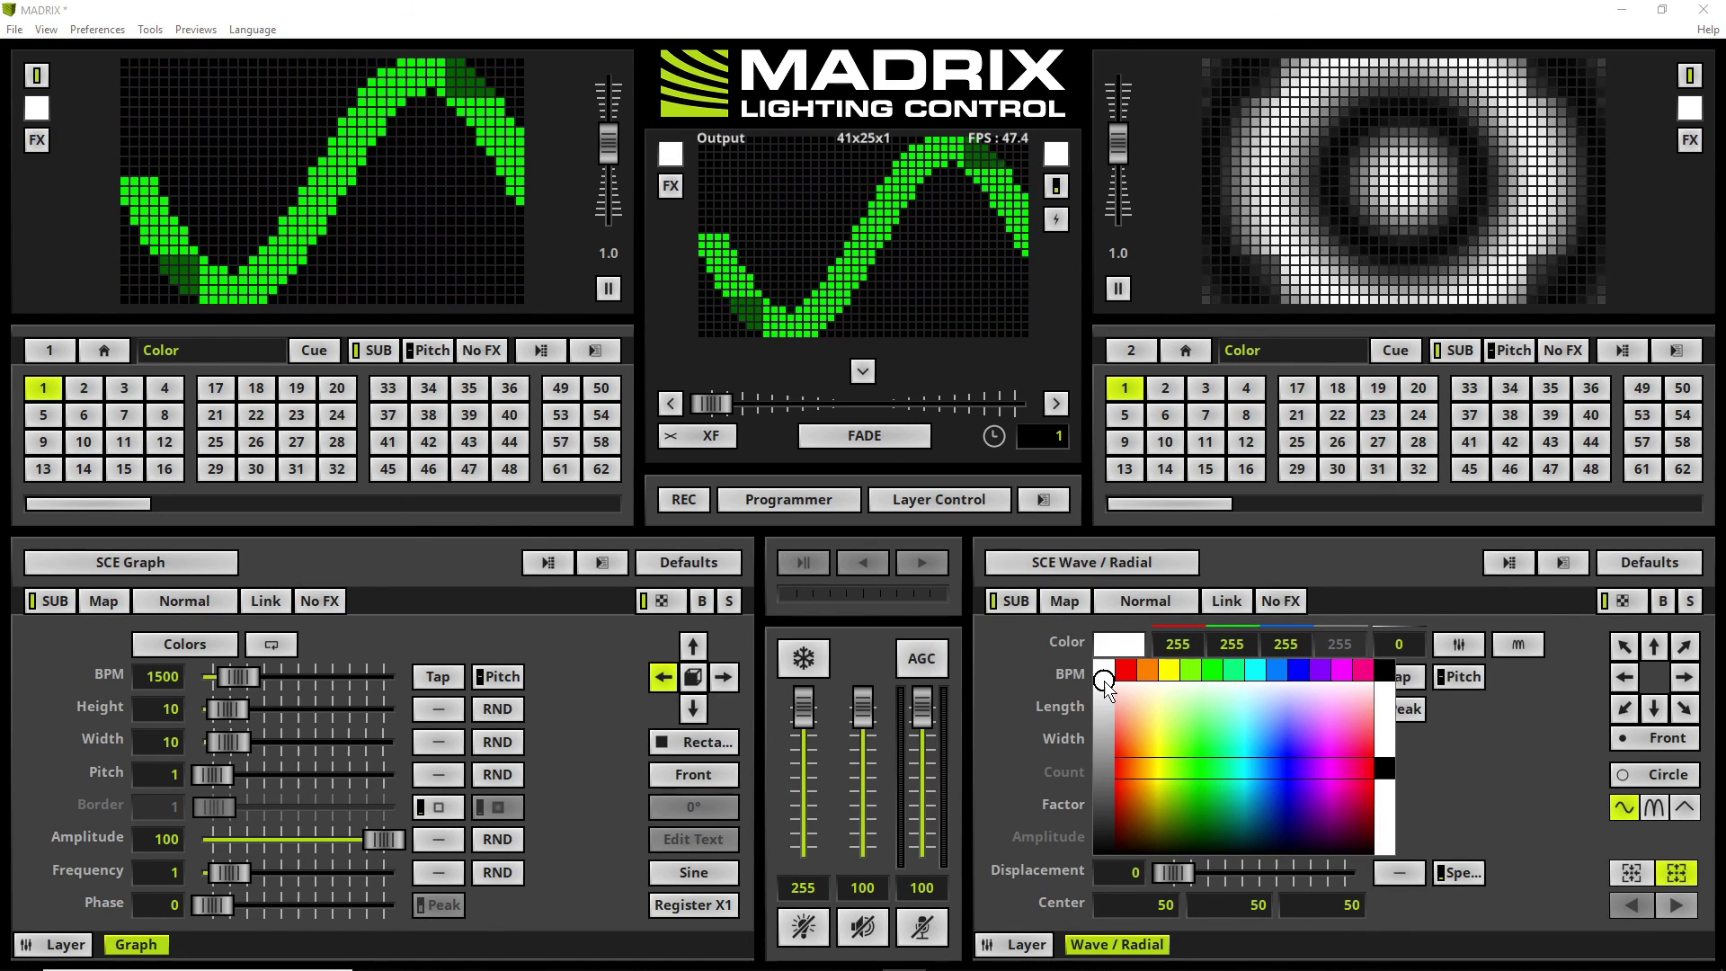
left_click(1320, 670)
left_click(1132, 654)
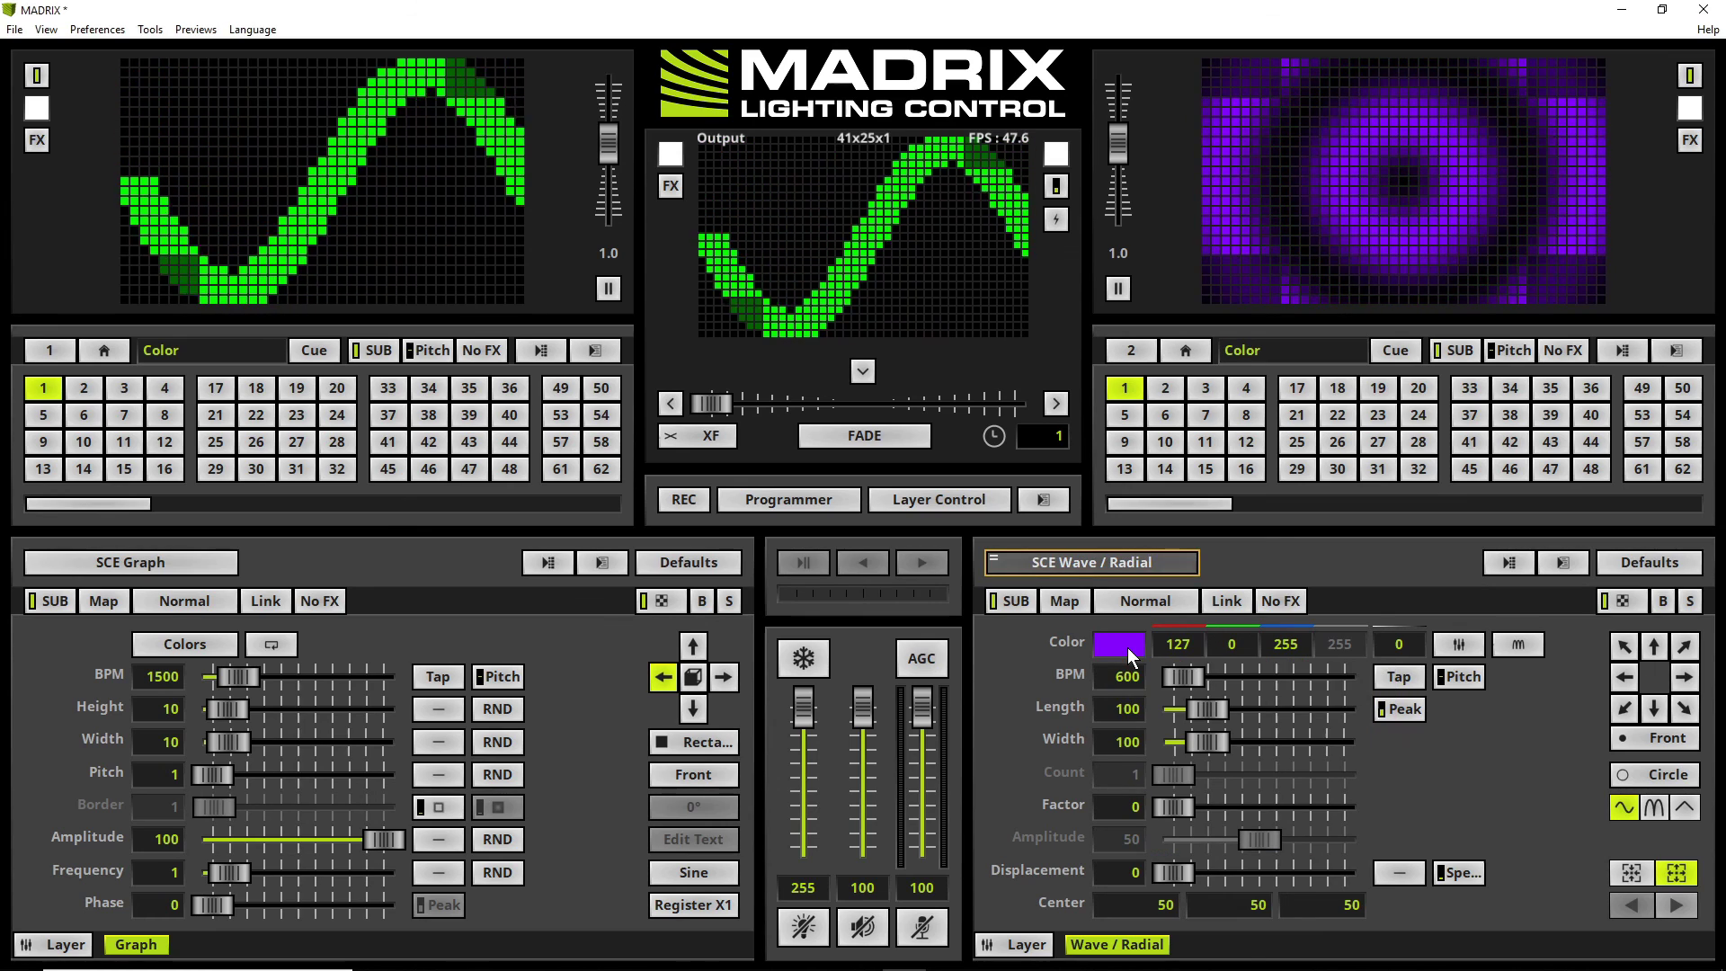